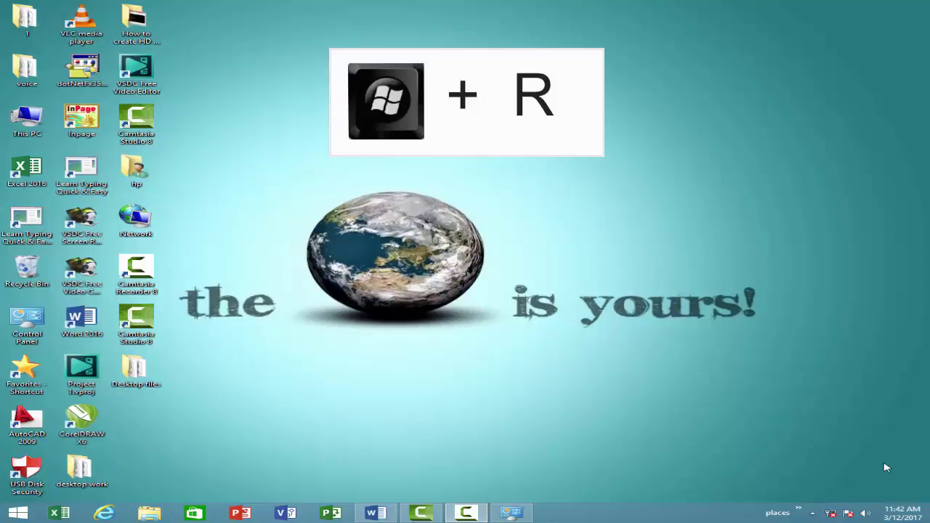
Step: Launch Word through the Run dialog with the command winword and close the extra Control Panel window
{"action": "key", "text": "super+r"}
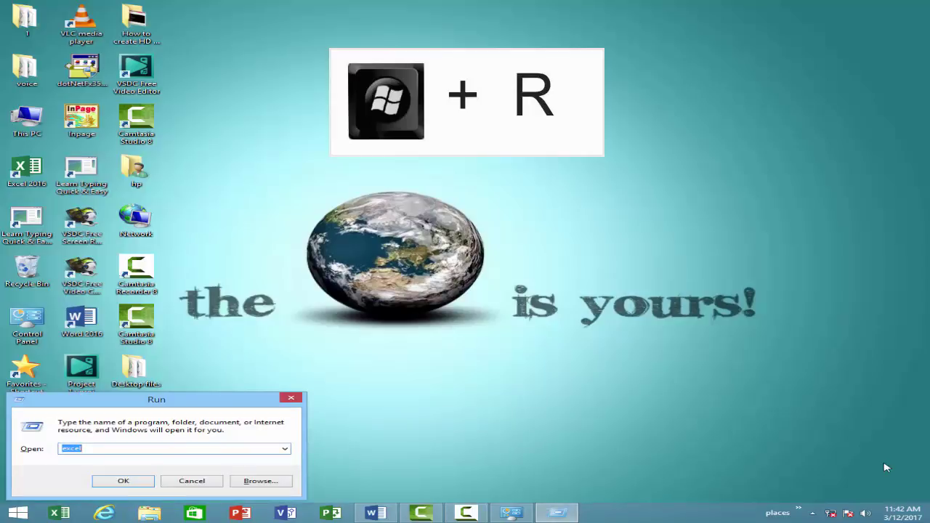
{"action": "type", "text": "winwor"}
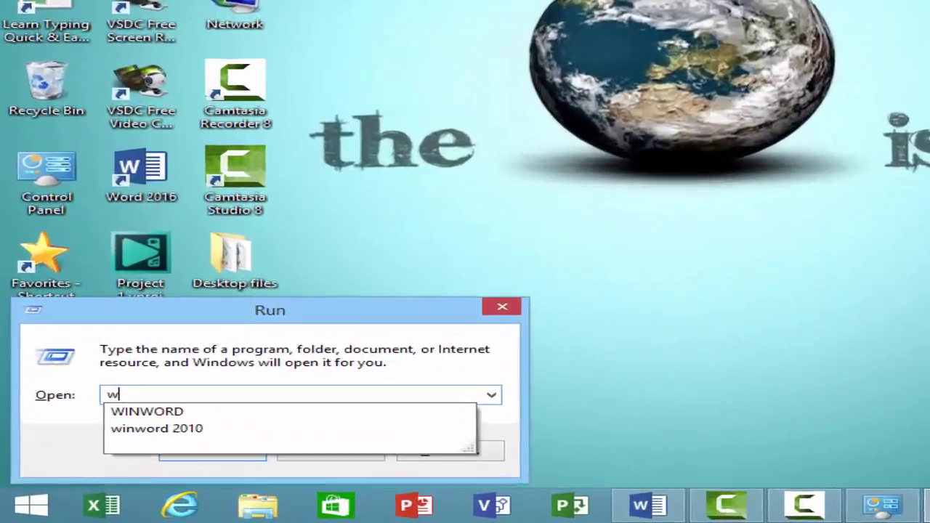
{"action": "type", "text": "d"}
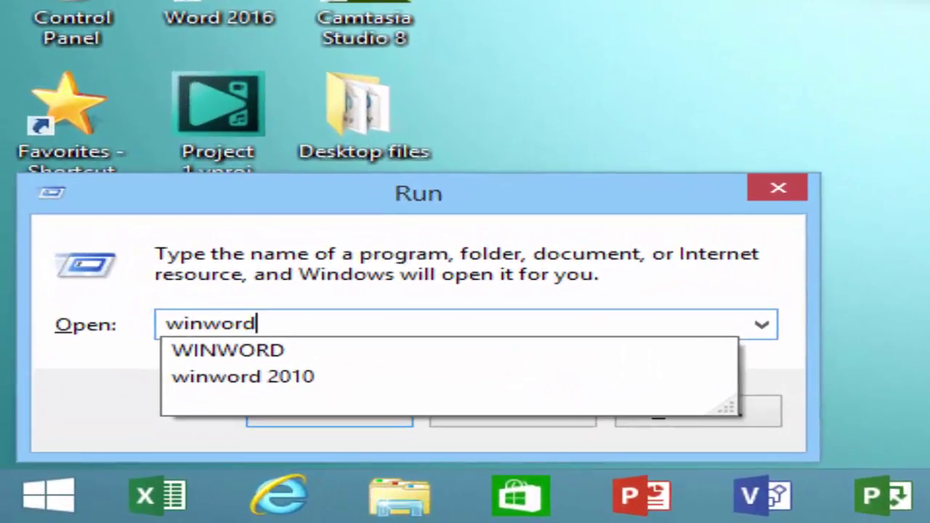
{"action": "key", "text": "Return"}
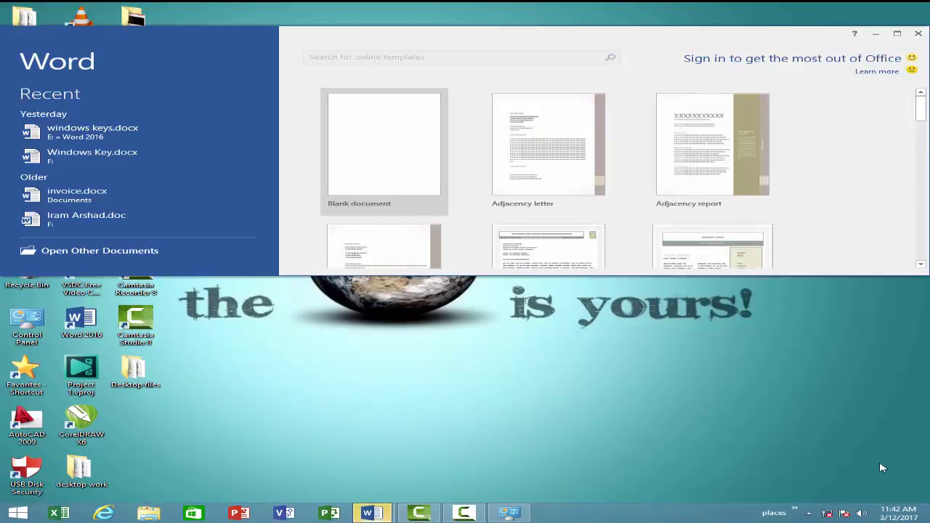
{"action": "key", "text": "alt+F4"}
{"action": "key", "text": "Escape"}
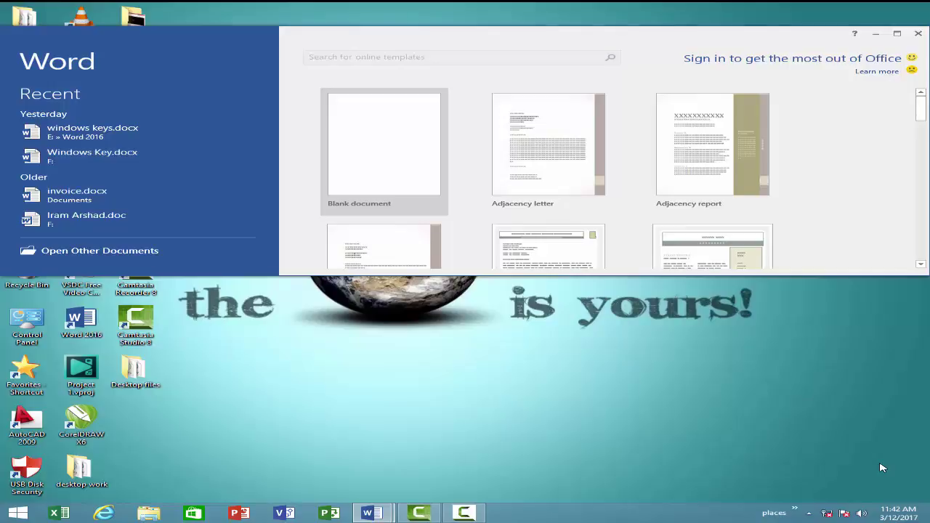
Step: Launch Excel by running the command excel and accept the offer to select its default file types
{"action": "key", "text": "super+r"}
{"action": "type", "text": "excel"}
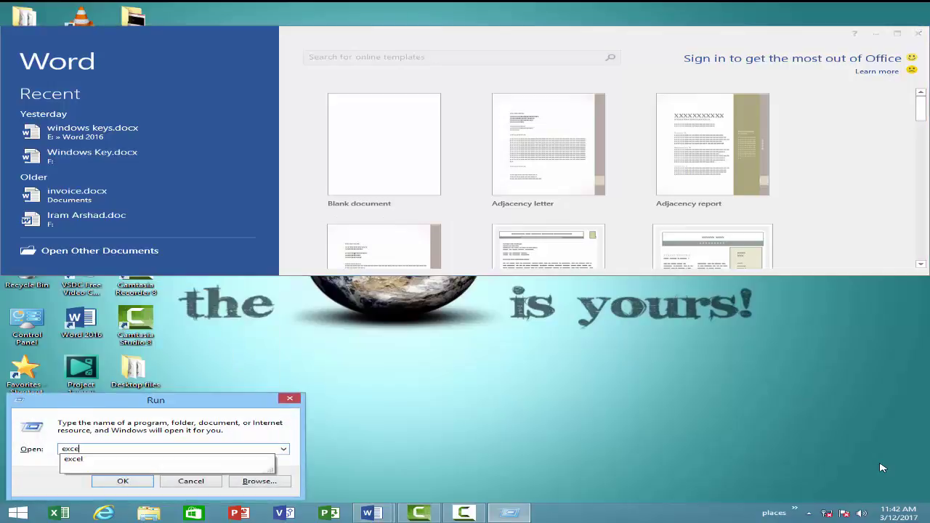
{"action": "key", "text": "Return"}
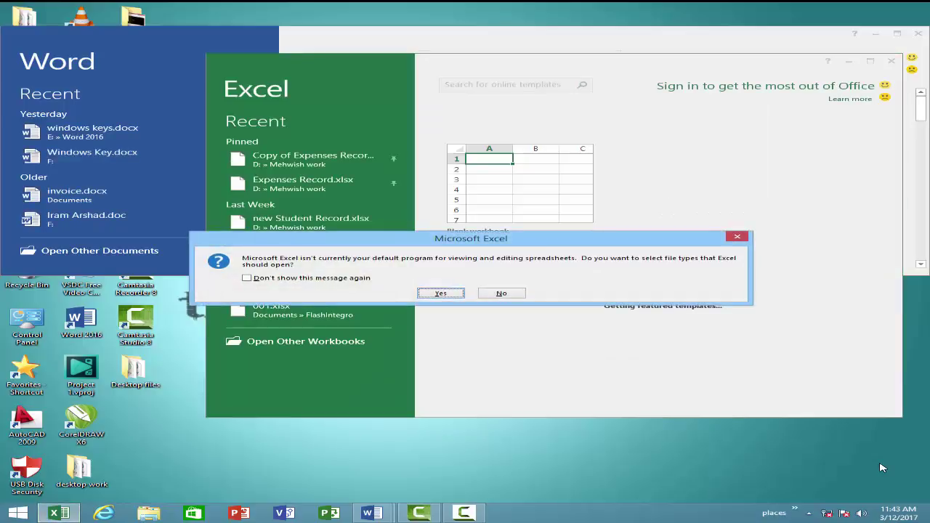
{"action": "key", "text": "Escape"}
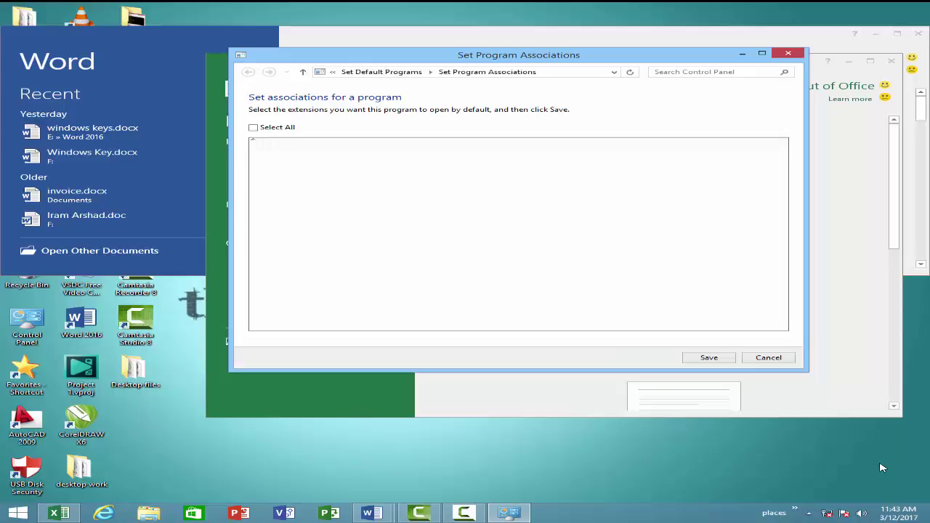
Step: Minimize all windows to the desktop and launch Calculator by running the command calc
{"action": "key", "text": "super+d"}
{"action": "key", "text": "super+r"}
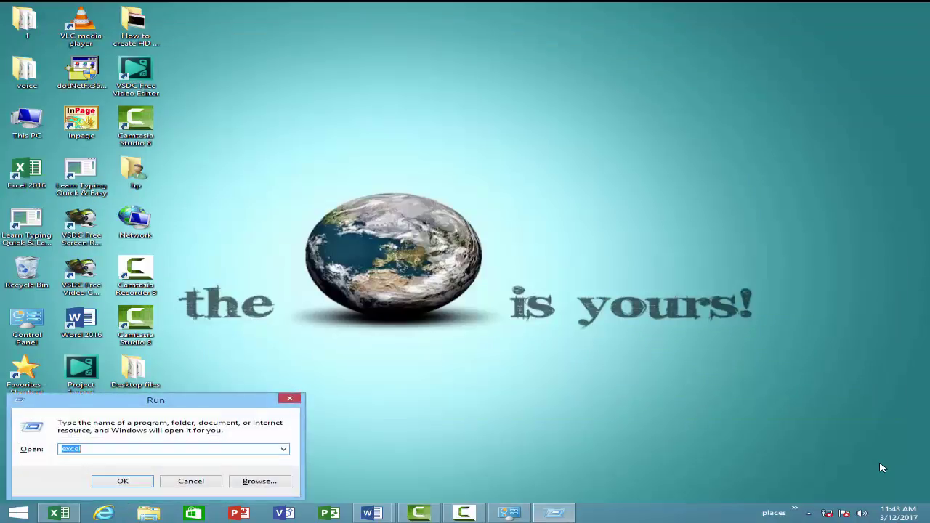
{"action": "type", "text": "calc"}
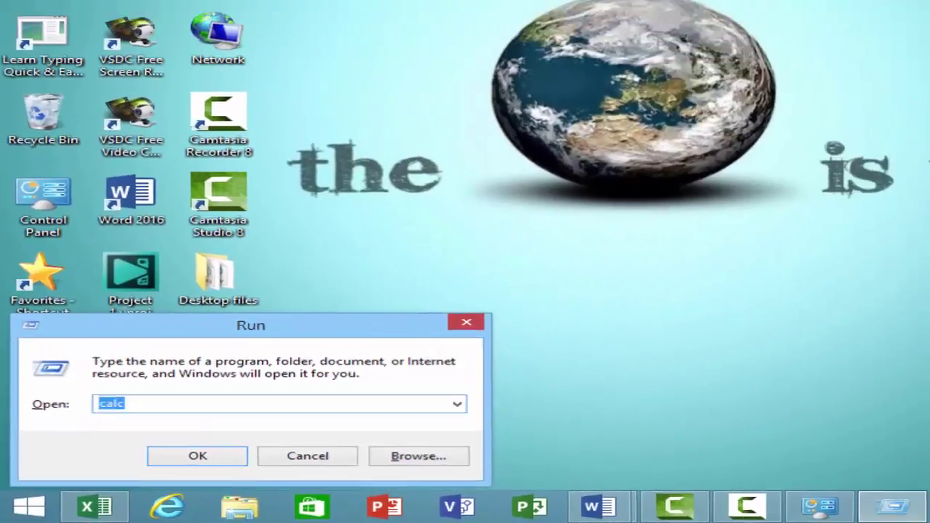
{"action": "key", "text": "Return"}
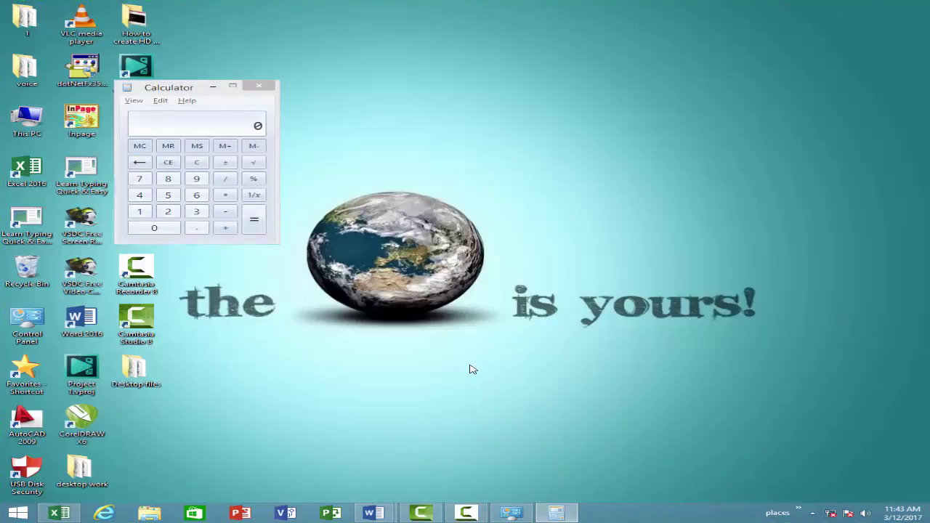
Step: Cycle through the thumbnails of all open windows and switch to the Excel start window
{"action": "key", "text": "alt+Tab"}
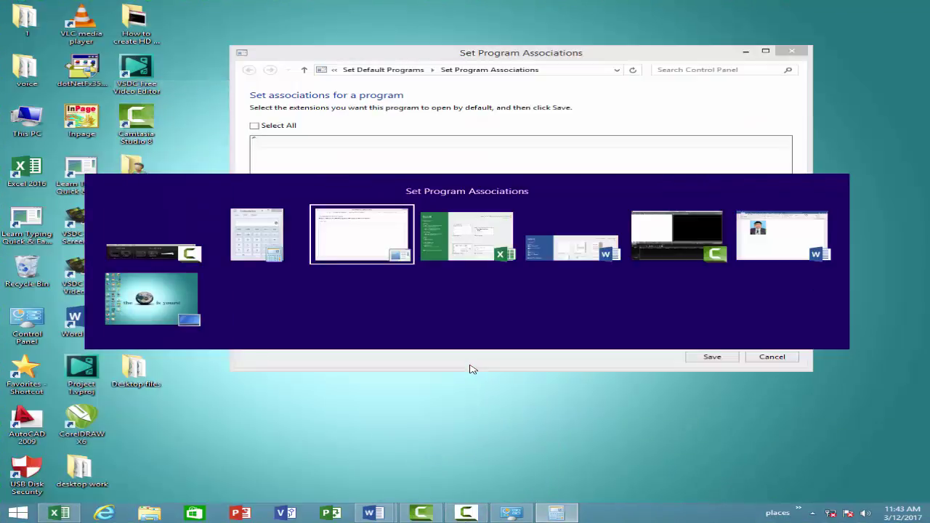
{"action": "key", "text": "alt+Tab"}
{"action": "key", "text": "alt+Tab"}
{"action": "key", "text": "alt+Tab"}
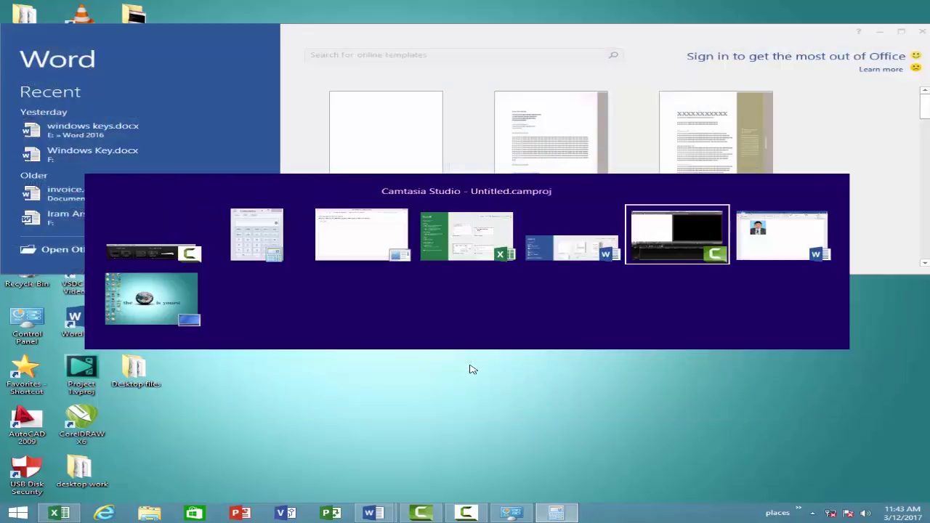
{"action": "key", "text": "alt+Tab"}
{"action": "key", "text": "alt+Tab"}
{"action": "key", "text": "alt+Tab"}
{"action": "key", "text": "alt+Tab"}
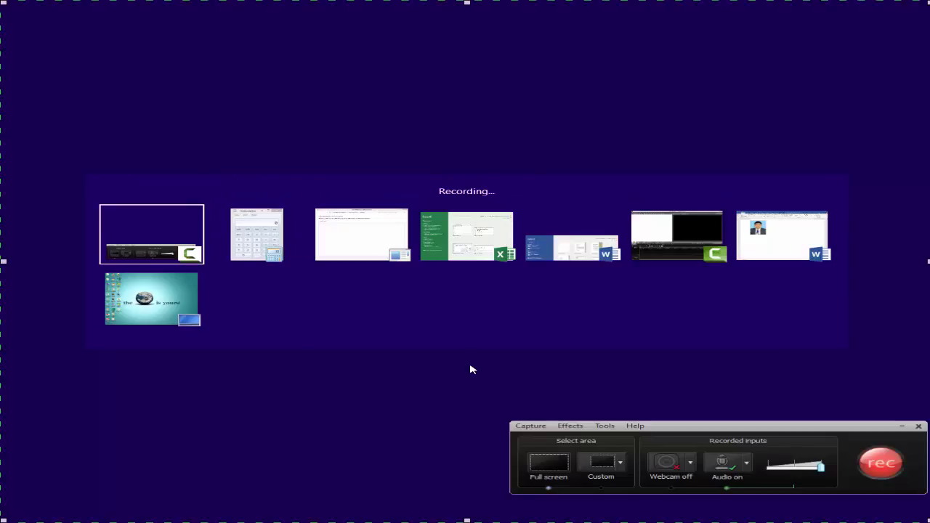
{"action": "key", "text": "alt+Tab"}
{"action": "key", "text": "alt+Tab"}
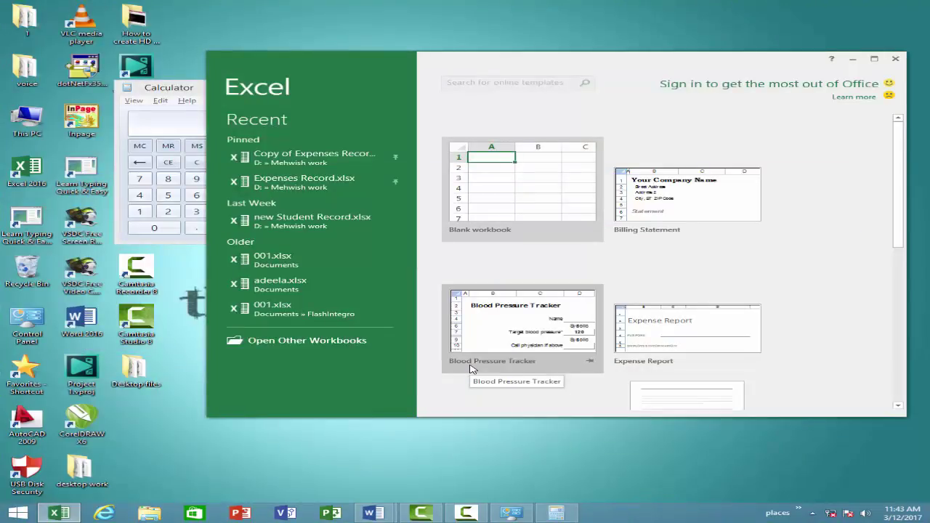
Step: Switch in turn to the Set Program Associations window, Calculator and the Word start window
{"action": "key", "text": "alt+Tab"}
{"action": "key", "text": "alt+Tab"}
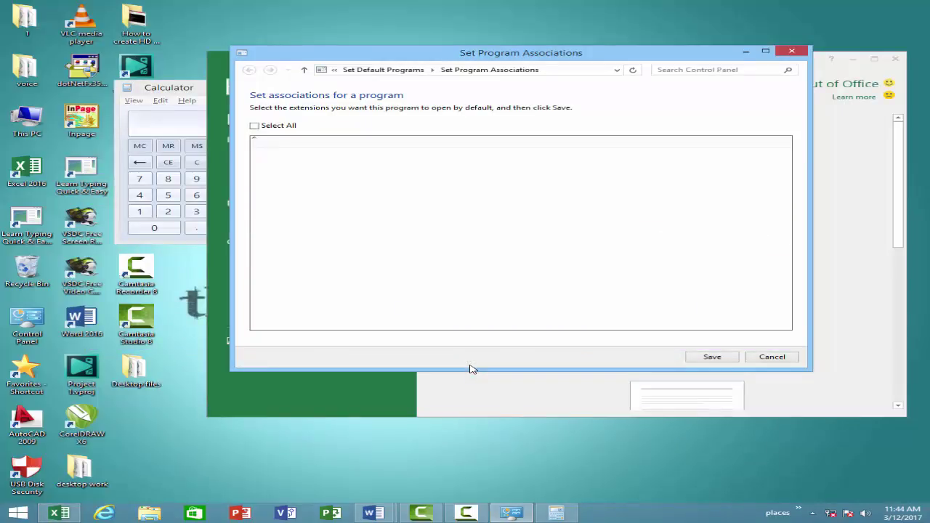
{"action": "key", "text": "alt+Tab"}
{"action": "key", "text": "alt+Tab"}
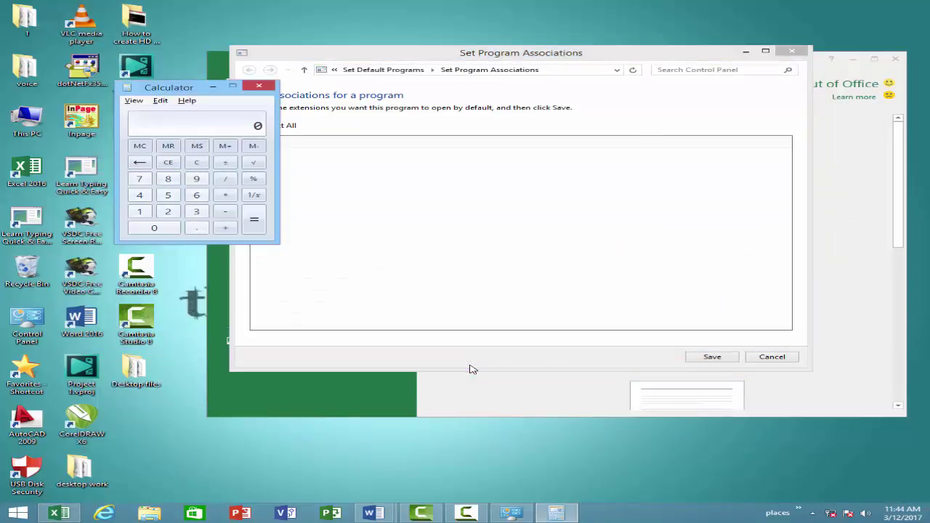
{"action": "key", "text": "alt+Tab"}
{"action": "key", "text": "alt+Tab"}
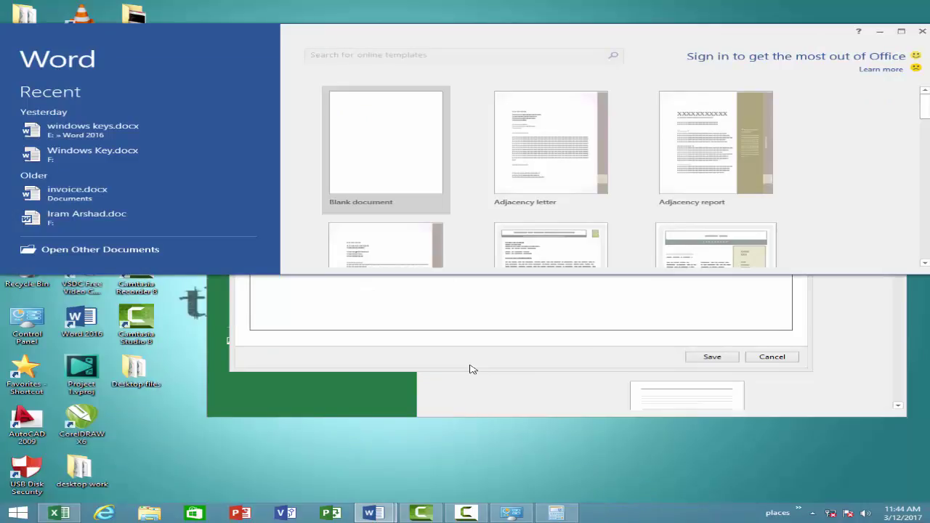
Step: Show the desktop, cycle through the open windows again and bring only the Excel start window back
{"action": "key", "text": "super+d"}
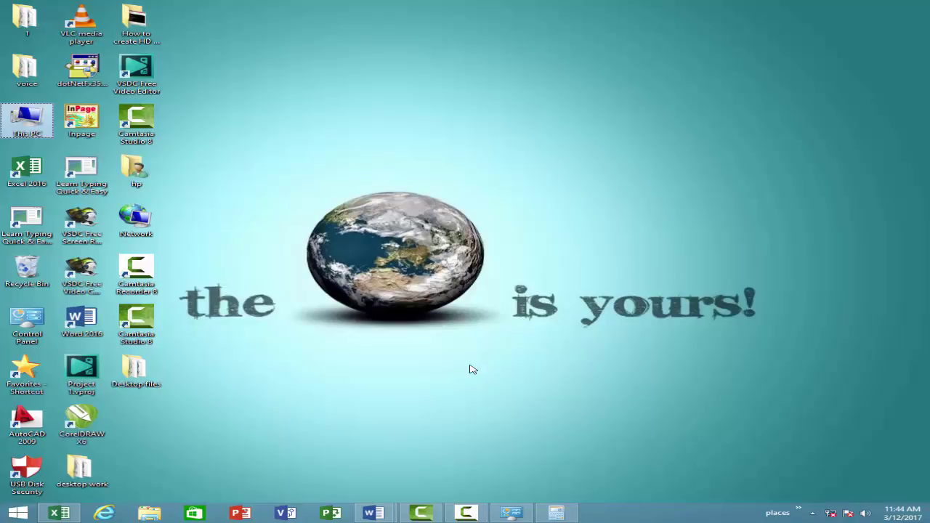
{"action": "key", "text": "alt+Tab"}
{"action": "key", "text": "alt+Tab"}
{"action": "key", "text": "alt+Tab"}
{"action": "key", "text": "alt+Tab"}
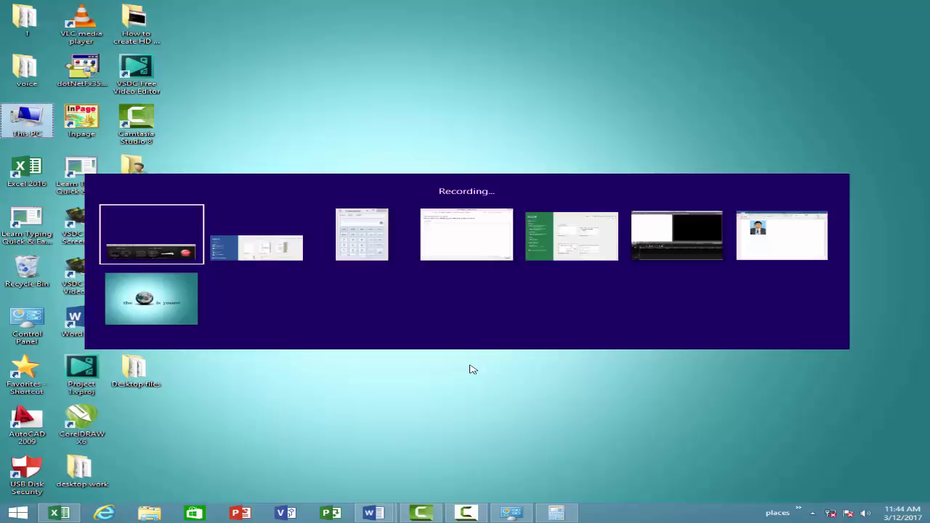
{"action": "key", "text": "alt+Tab"}
{"action": "key", "text": "alt+Tab"}
{"action": "key", "text": "alt+Tab"}
{"action": "key", "text": "alt+Tab"}
{"action": "key", "text": "alt+Tab"}
{"action": "key", "text": "alt+Tab"}
{"action": "key", "text": "alt+Tab"}
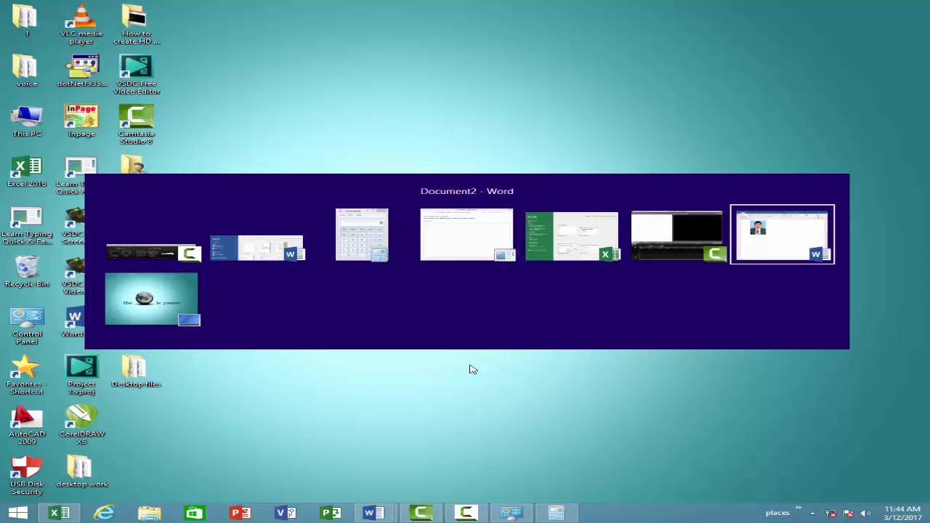
{"action": "key", "text": "alt+Tab"}
{"action": "key", "text": "alt+Tab"}
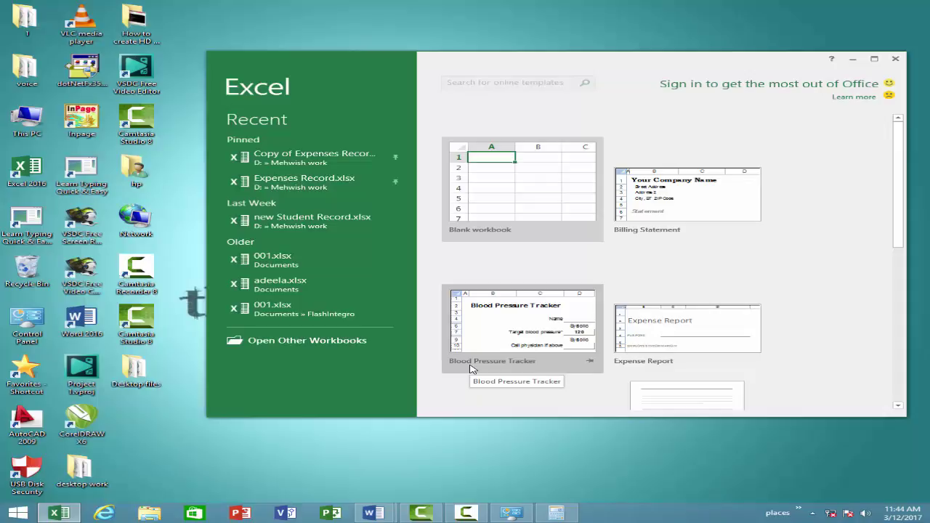
Step: Open This PC in File Explorer and view the System information window, leaving System minimized
{"action": "key", "text": "super+e"}
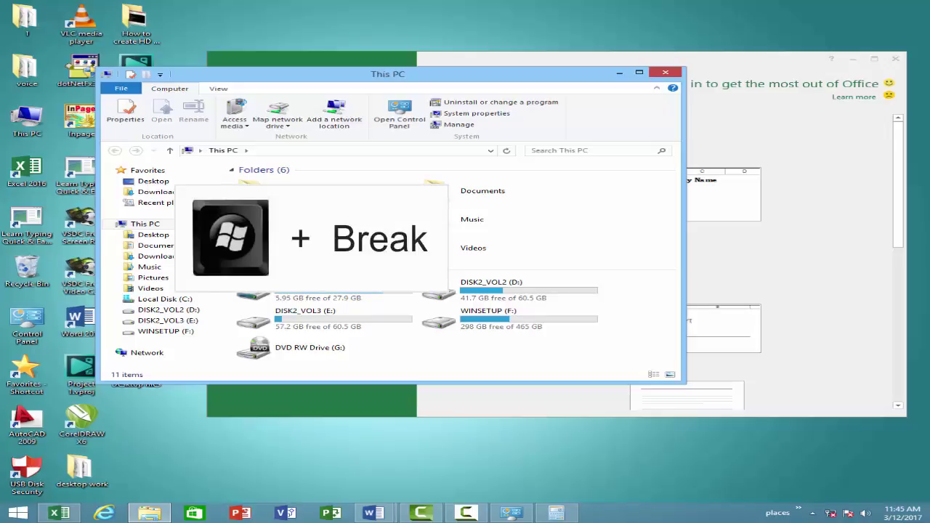
{"action": "key", "text": "super+Pause"}
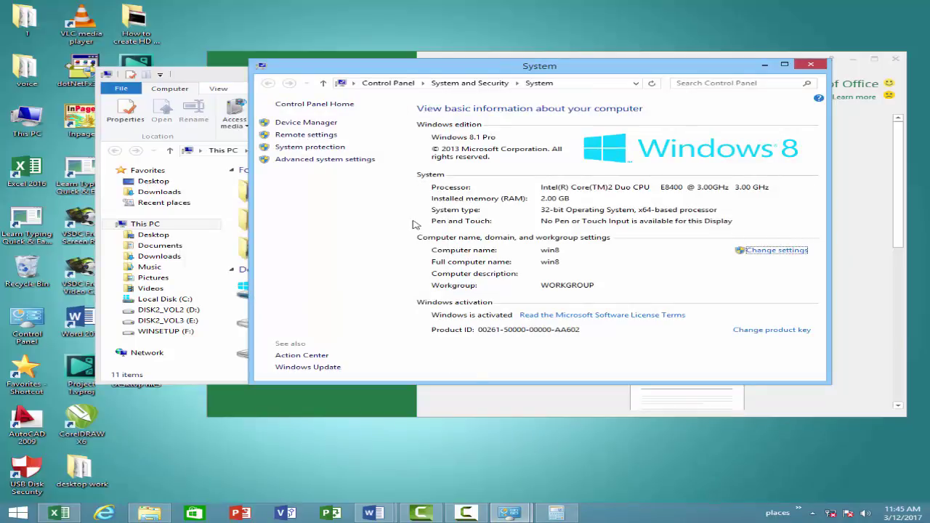
{"action": "left_click_drag", "start_coordinate": [560, 69], "coordinate": [343, 82]}
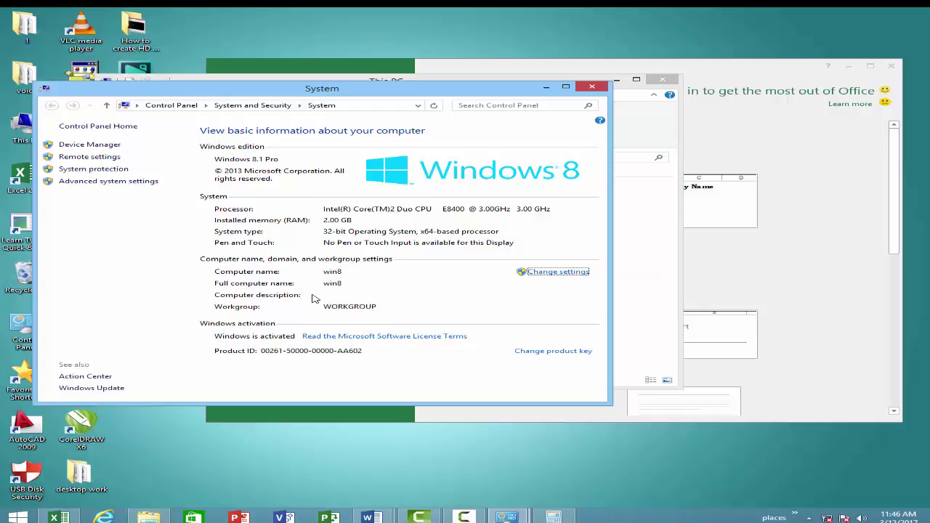
{"action": "left_click", "coordinate": [546, 87]}
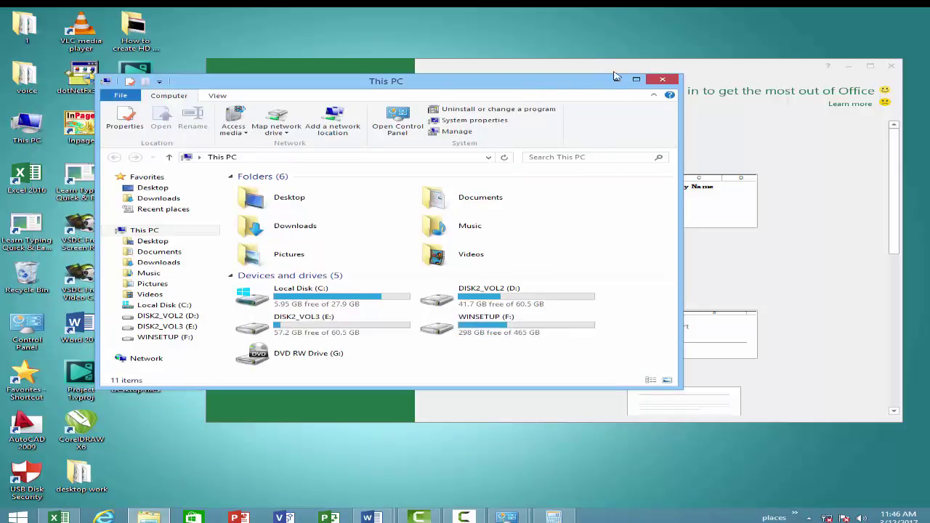
Step: Create a blank workbook in Excel and move the Excel and This PC windows away from each other
{"action": "left_click", "coordinate": [794, 171]}
{"action": "left_click", "coordinate": [567, 195]}
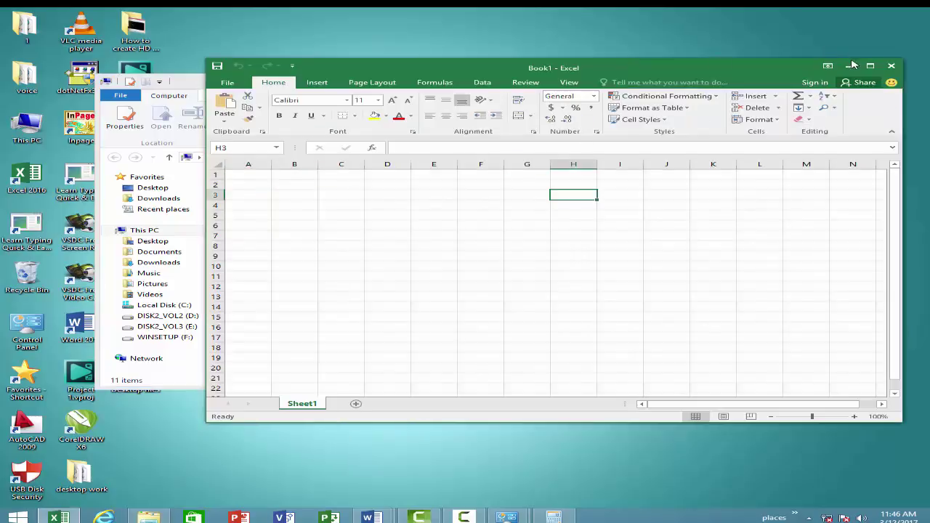
{"action": "left_click_drag", "start_coordinate": [696, 73], "coordinate": [801, 76]}
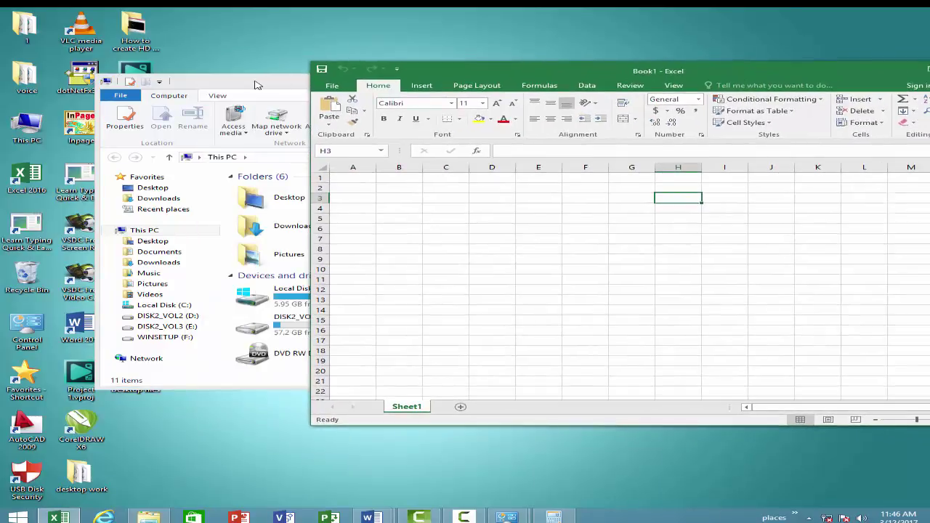
{"action": "left_click_drag", "start_coordinate": [256, 85], "coordinate": [166, 85]}
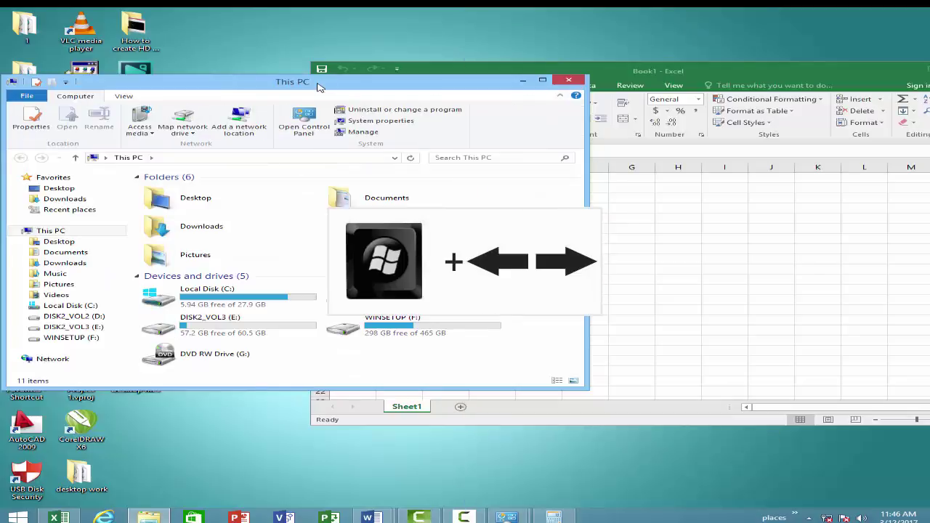
Step: Snap This PC to the right half of the screen and the Book1 workbook to the left half
{"action": "key", "text": "super+Right"}
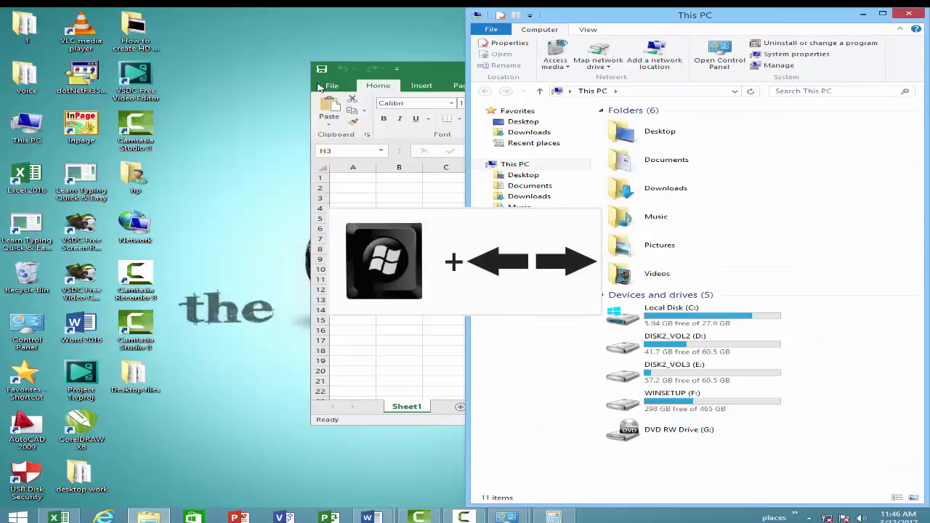
{"action": "double_click", "coordinate": [432, 73]}
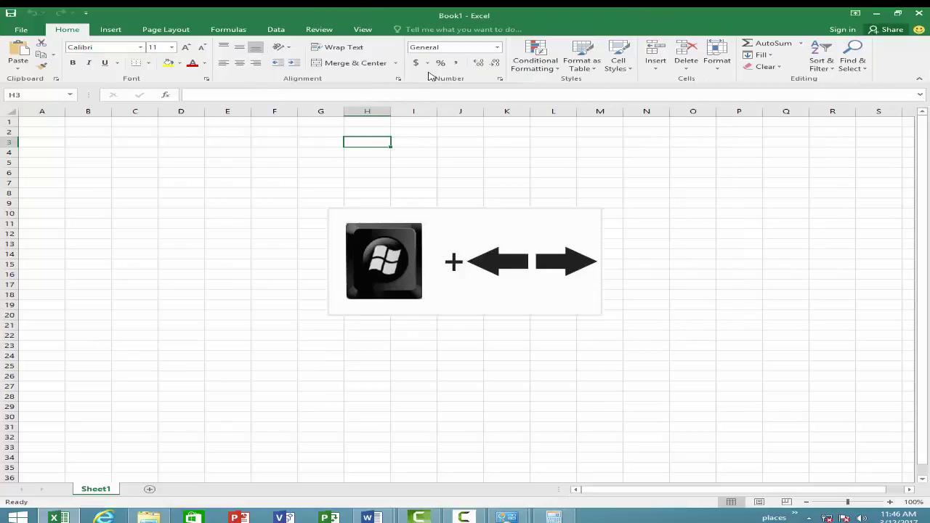
{"action": "key", "text": "super+Left"}
{"action": "key", "text": "super+Right"}
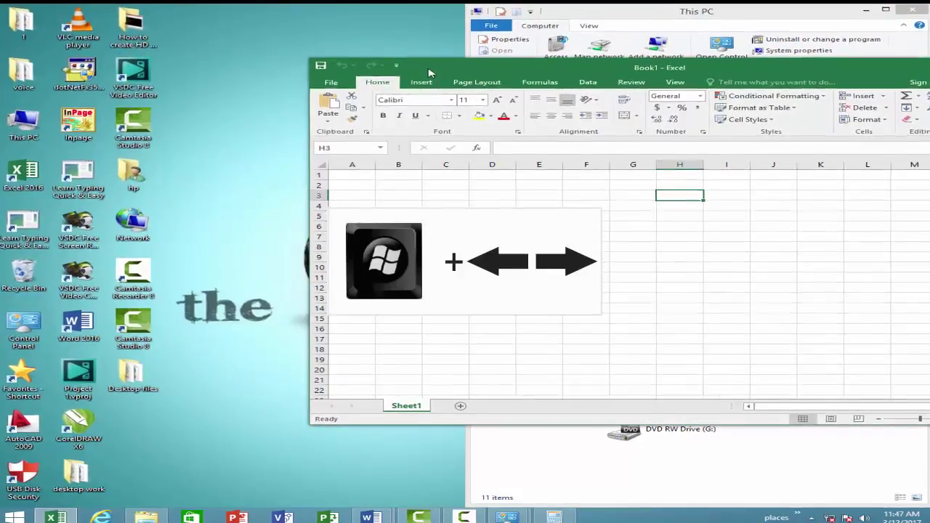
{"action": "key", "text": "super+Left"}
{"action": "key", "text": "super+Right"}
{"action": "key", "text": "super+Left"}
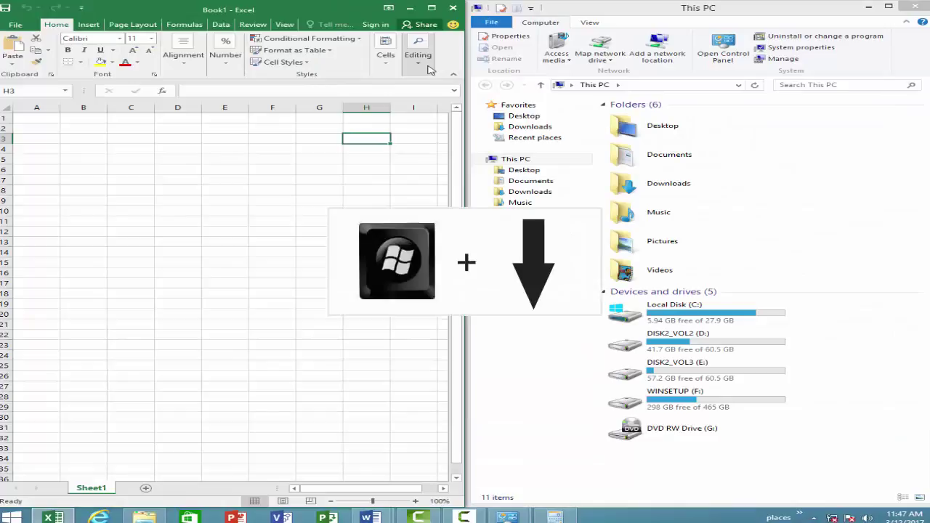
Step: Restore the snapped Book1 workbook to its floating size and minimize it
{"action": "key", "text": "super+Down"}
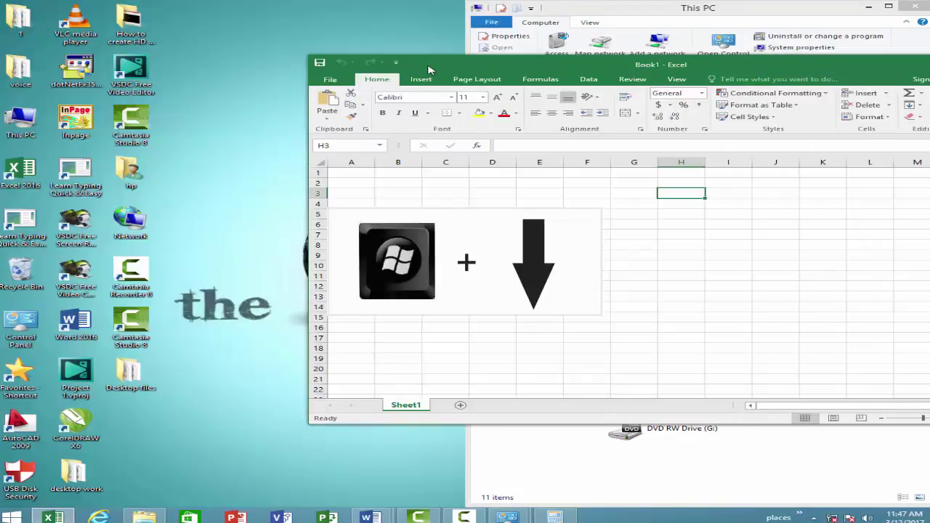
{"action": "key", "text": "super+Down"}
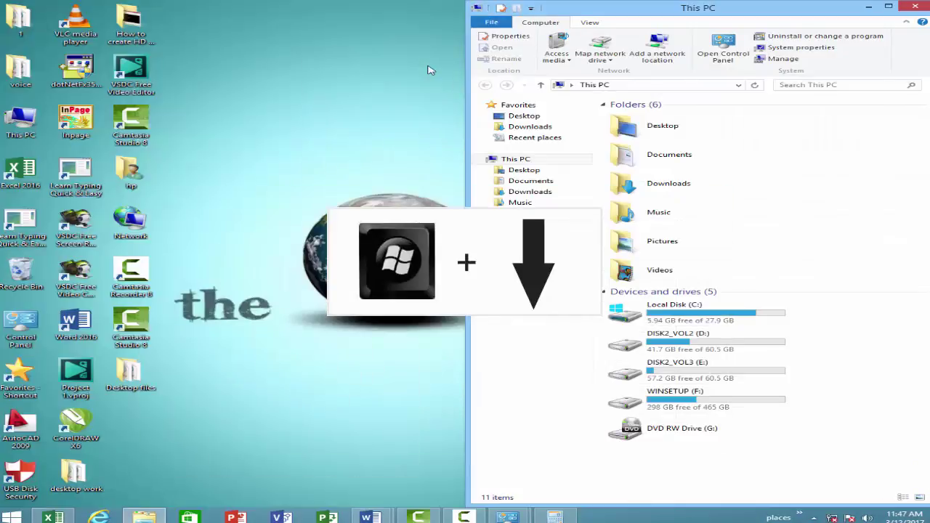
Step: Restore the snapped This PC window to its floating size and minimize it
{"action": "key", "text": "super+Down"}
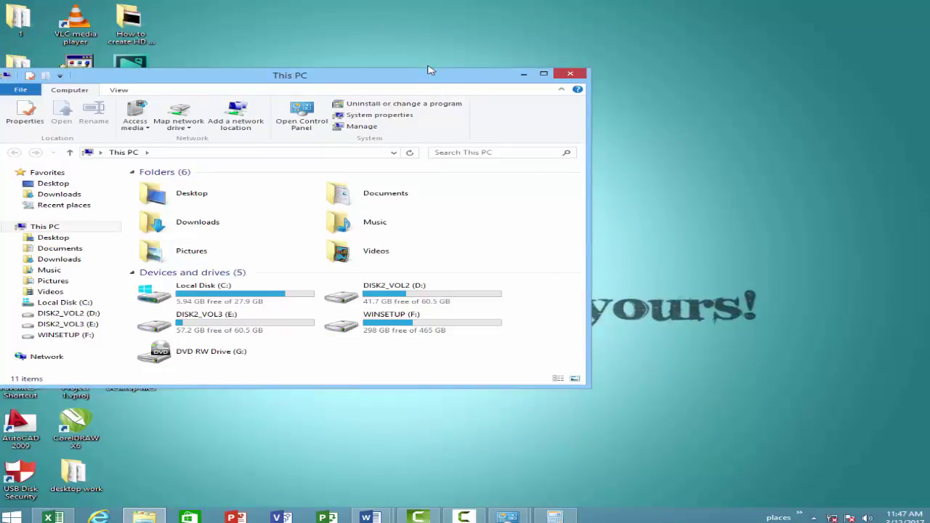
{"action": "key", "text": "super+Down"}
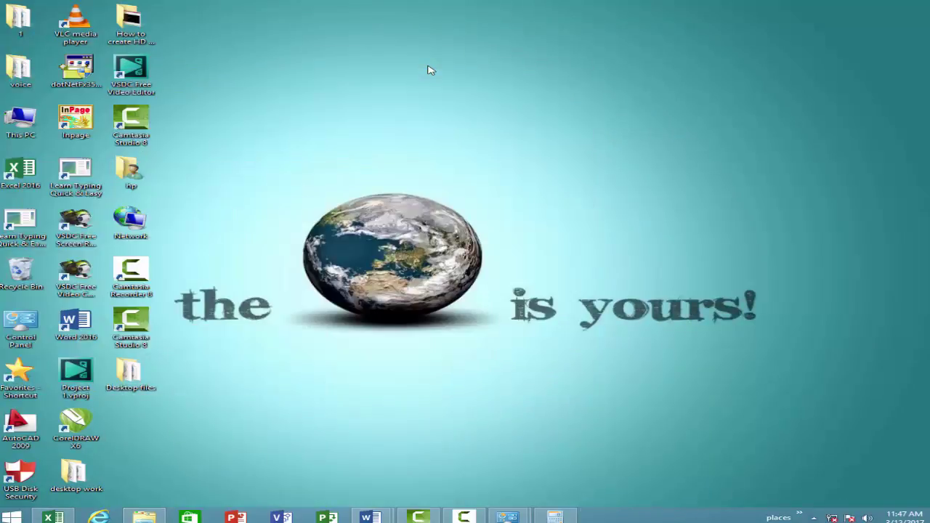
Step: Start Magnifier, maximize the Book1 workbook, and magnify the screen around the Styles group before zooming back out
{"action": "key", "text": "super+plus"}
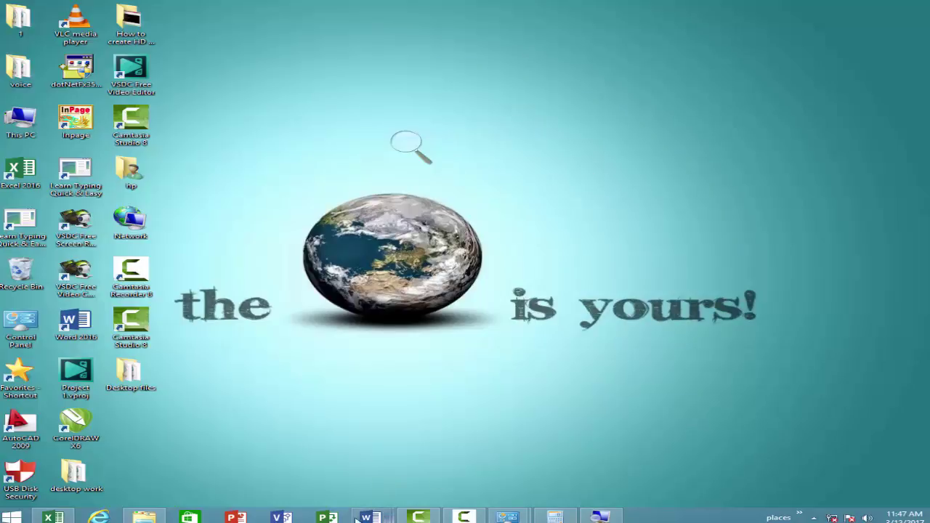
{"action": "left_click", "coordinate": [52, 517]}
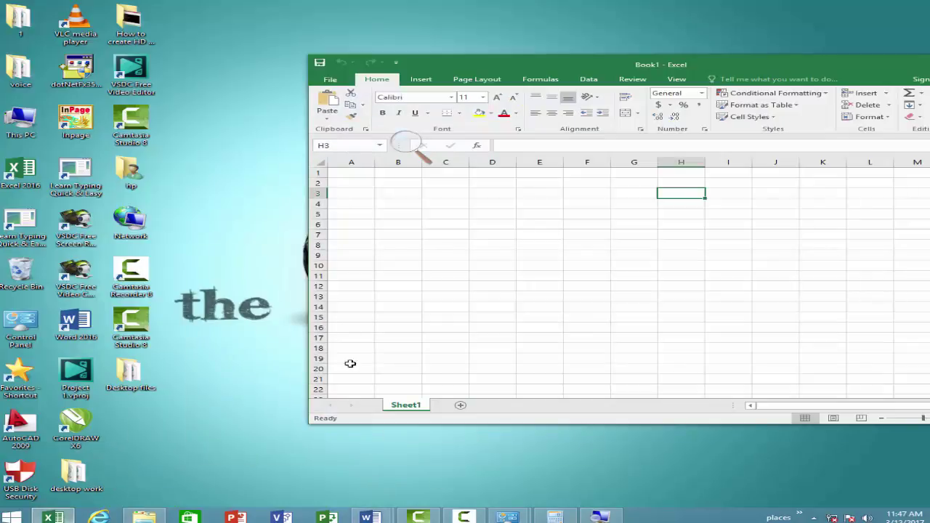
{"action": "double_click", "coordinate": [702, 67]}
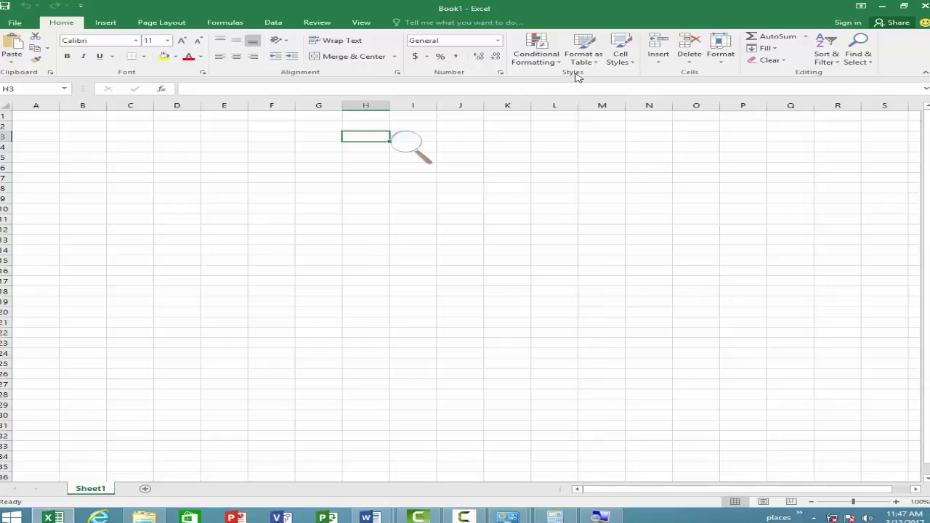
{"action": "key", "text": "super+plus"}
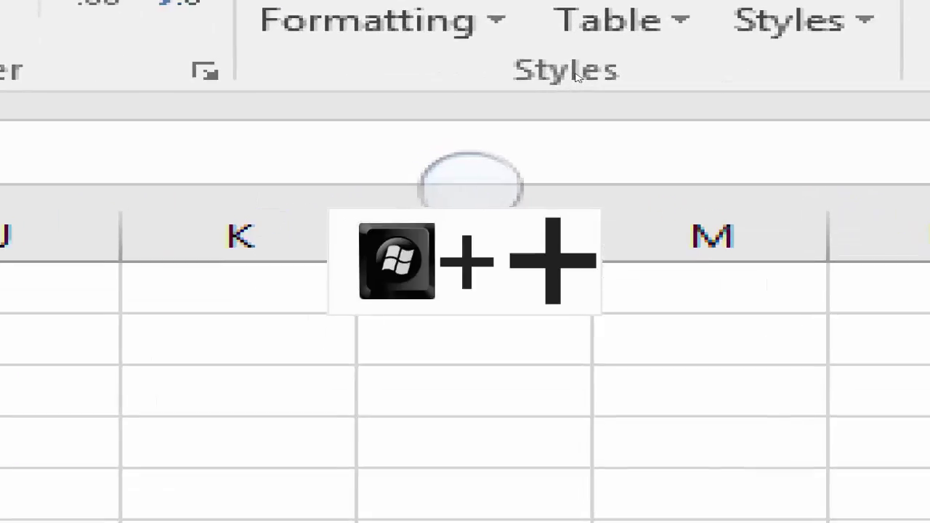
{"action": "key", "text": "super+plus"}
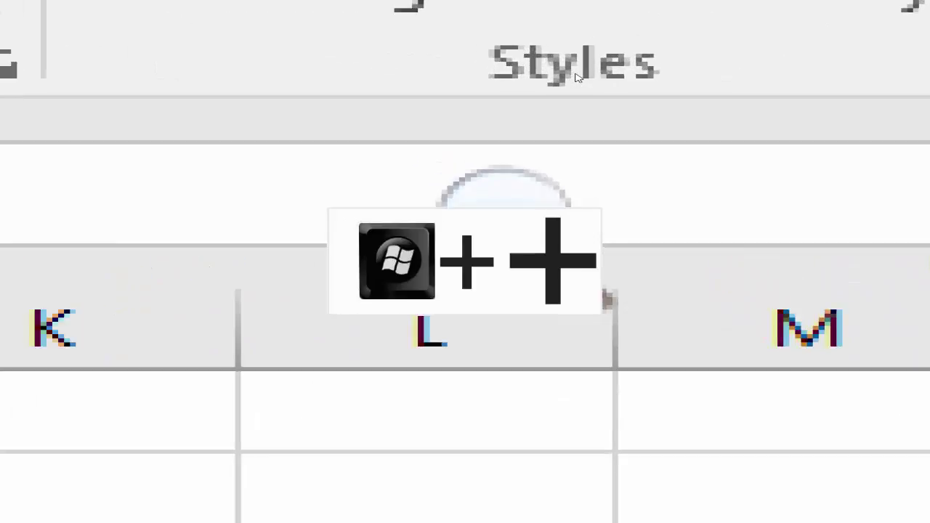
{"action": "key", "text": "super+minus"}
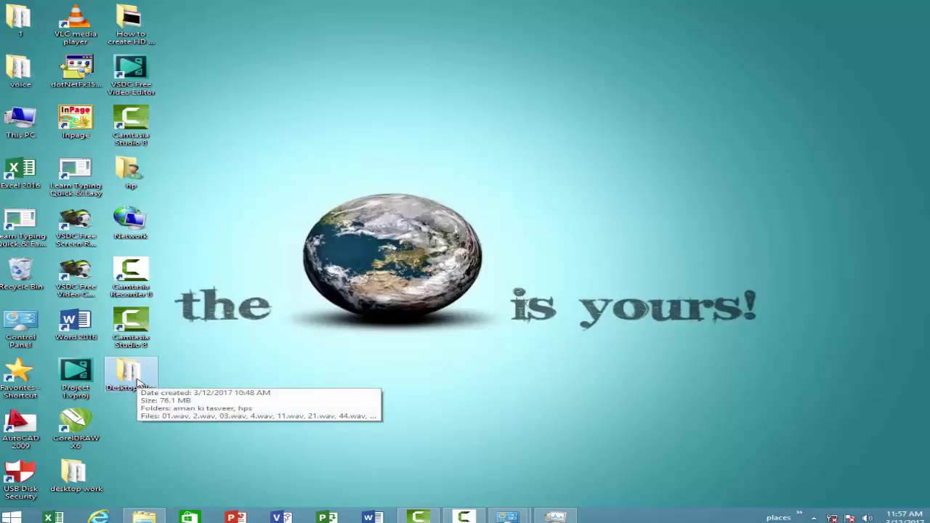
Step: Duplicate the Desktop files folder on the desktop and delete the copy
{"action": "left_click_drag", "start_coordinate": [138, 383], "coordinate": [259, 396]}
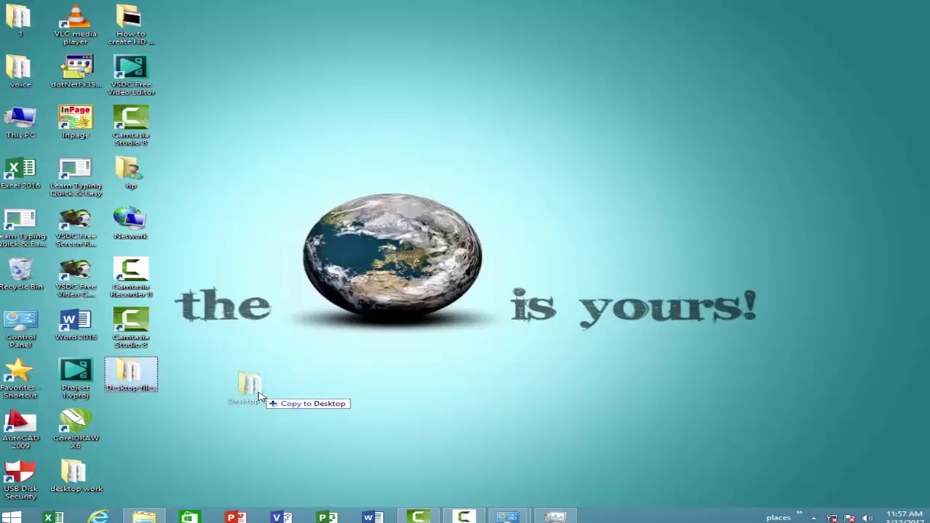
{"action": "left_click_drag", "start_coordinate": [259, 396], "coordinate": [260, 396]}
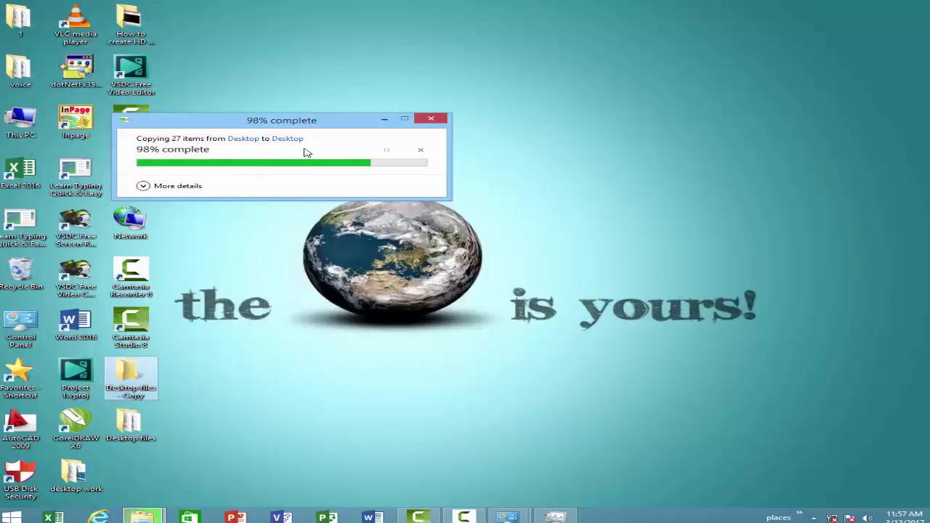
{"action": "left_click", "coordinate": [135, 427]}
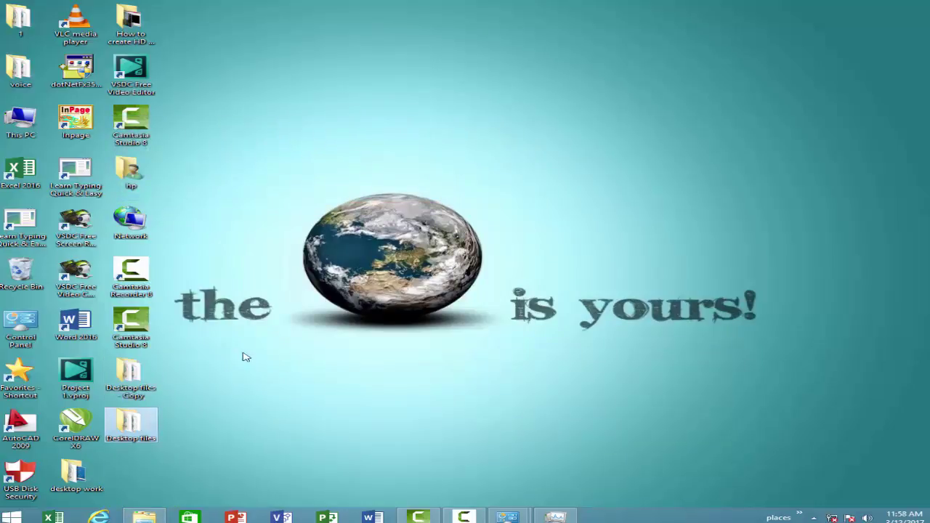
{"action": "left_click", "coordinate": [140, 391]}
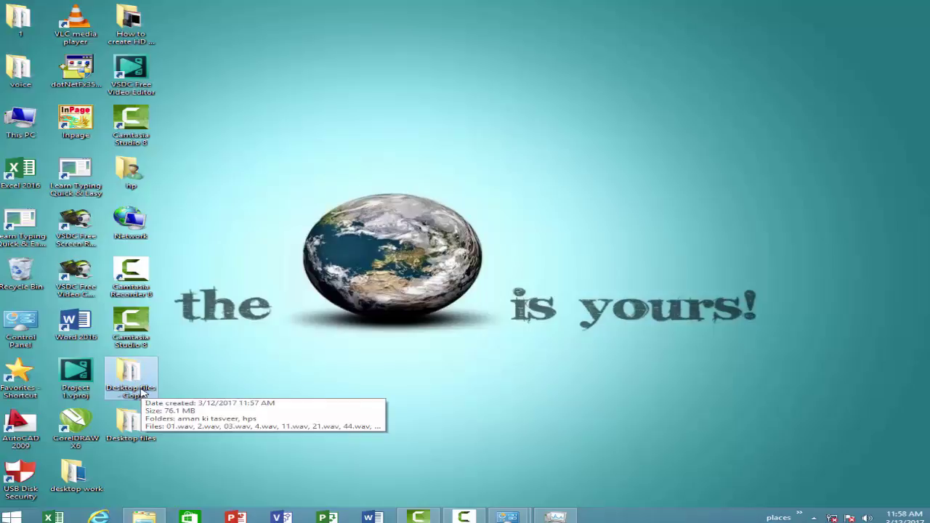
{"action": "key", "text": "Delete"}
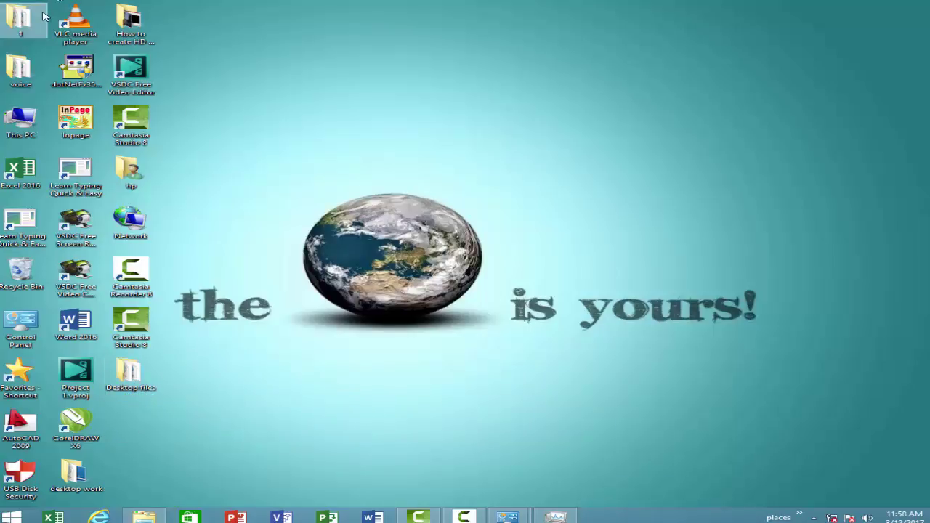
Step: In DISK2_VOL3 (E:), duplicate the Yeh Pal Humein Yaad Aayenge video file and delete the copy
{"action": "double_click", "coordinate": [22, 139]}
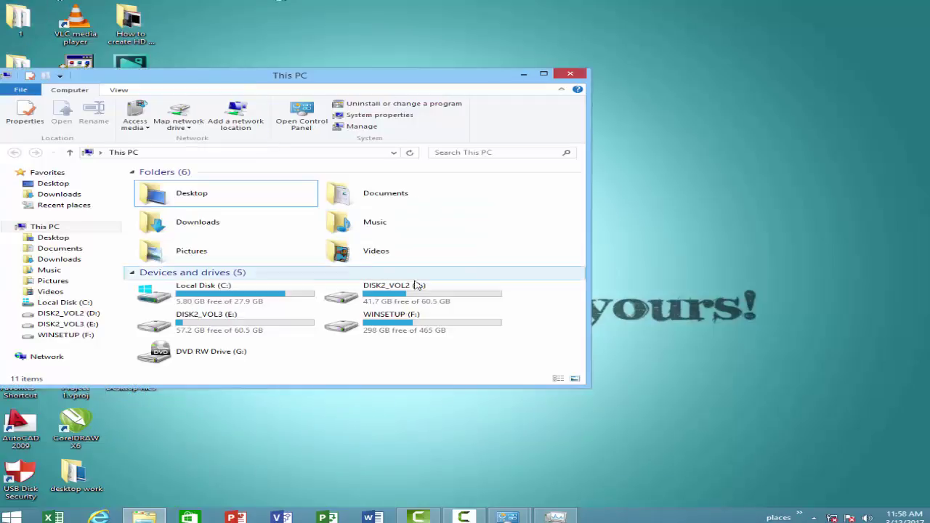
{"action": "double_click", "coordinate": [255, 331]}
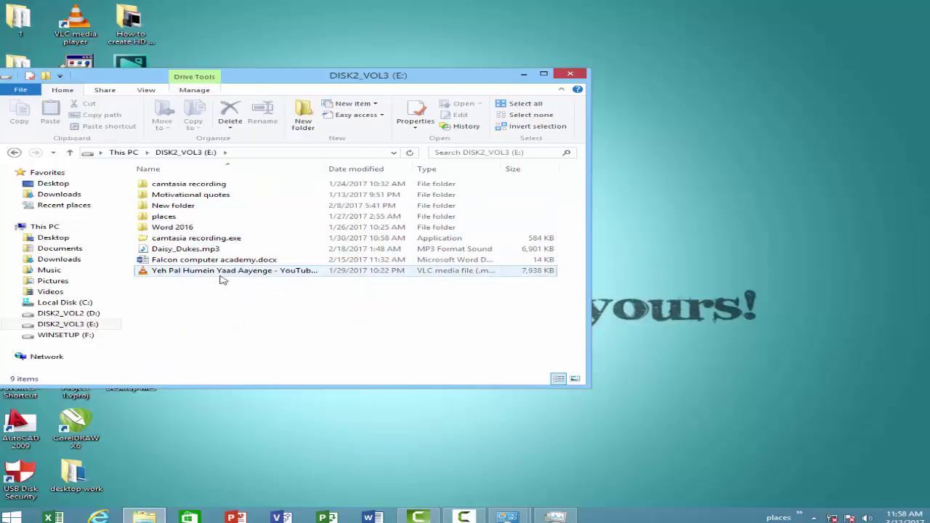
{"action": "left_click", "coordinate": [223, 274]}
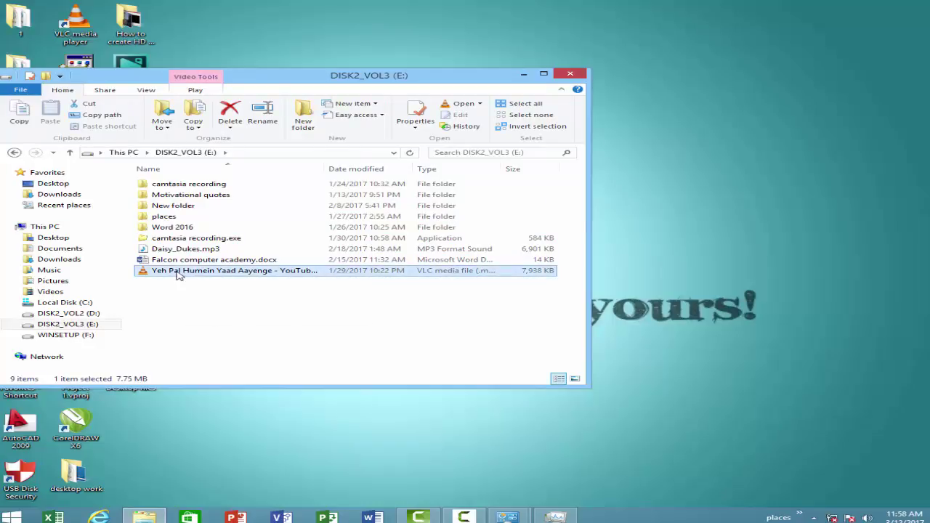
{"action": "left_click_drag", "start_coordinate": [178, 274], "coordinate": [191, 326]}
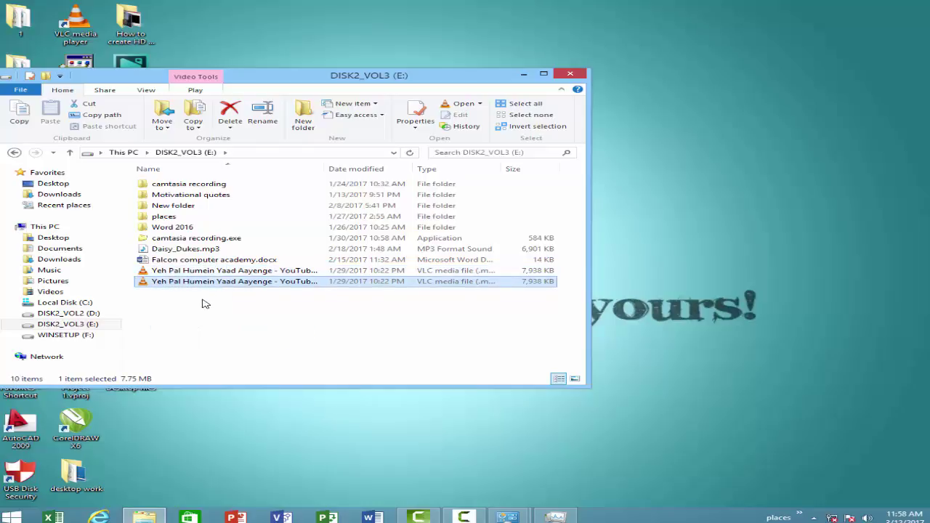
{"action": "key", "text": "Delete"}
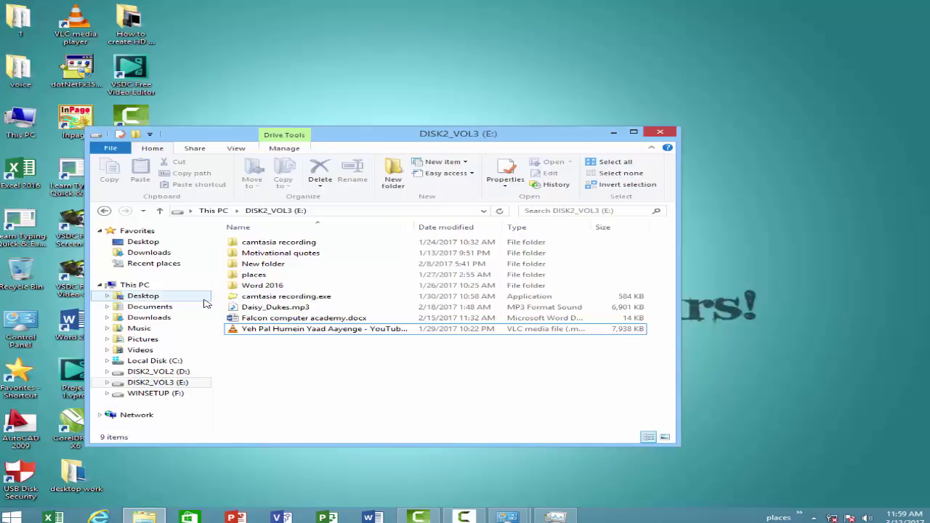
Step: Delete Falcon computer academy.docx from drive E: and restore it from the Recycle Bin
{"action": "left_click", "coordinate": [279, 320]}
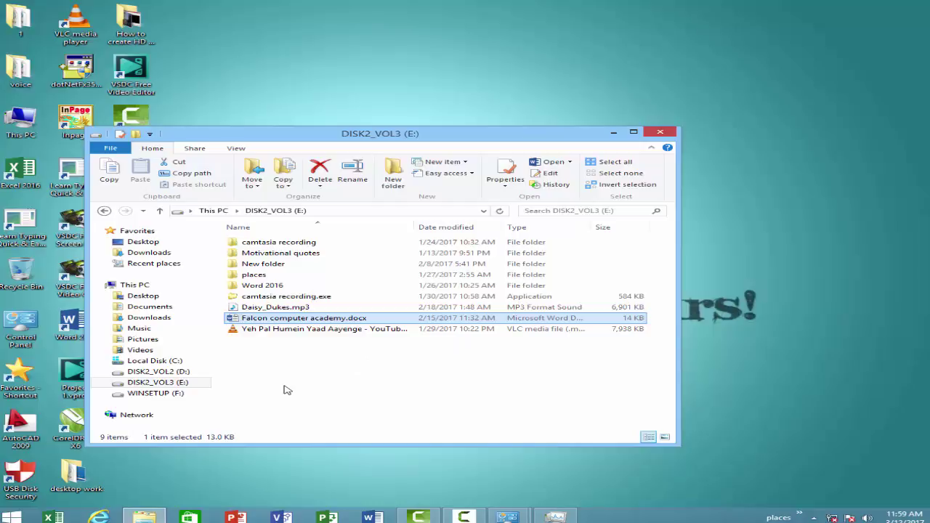
{"action": "key", "text": "Delete"}
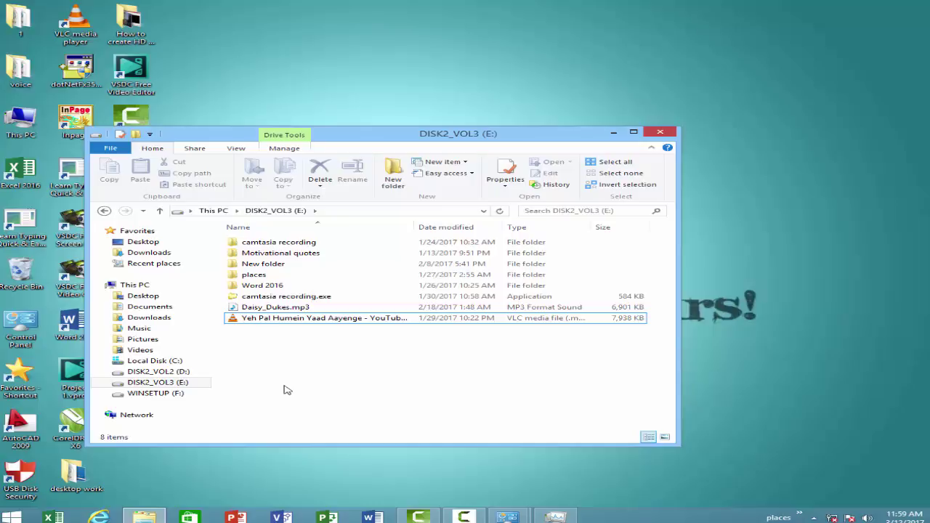
{"action": "left_click", "coordinate": [26, 283]}
{"action": "double_click", "coordinate": [26, 283]}
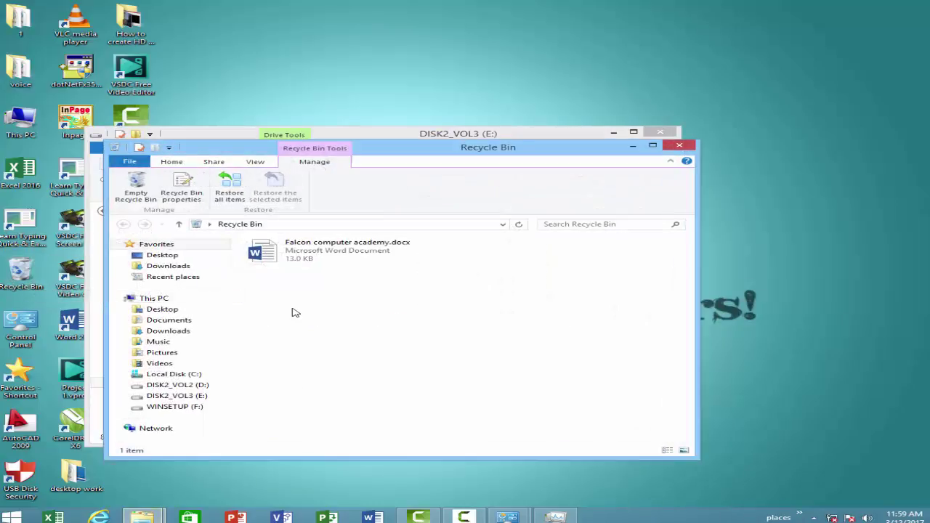
{"action": "left_click", "coordinate": [310, 259]}
{"action": "right_click", "coordinate": [312, 260]}
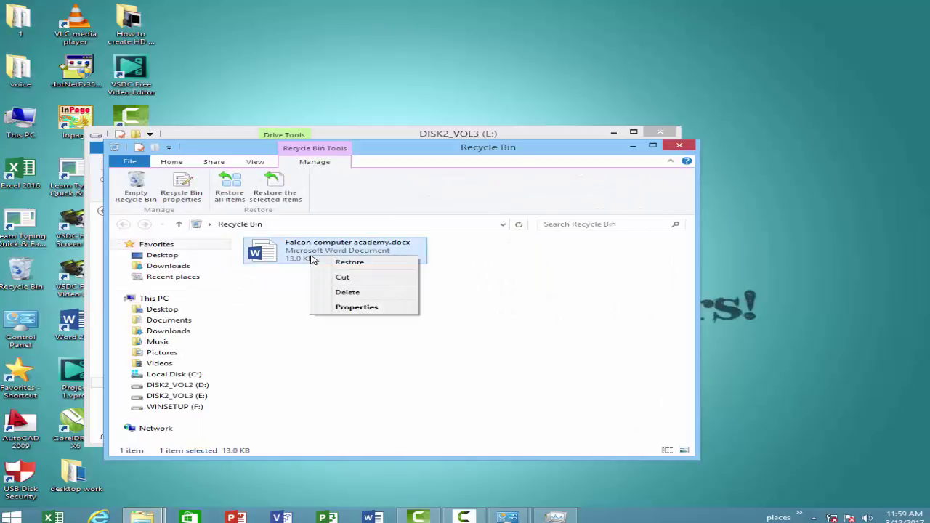
{"action": "left_click", "coordinate": [324, 263]}
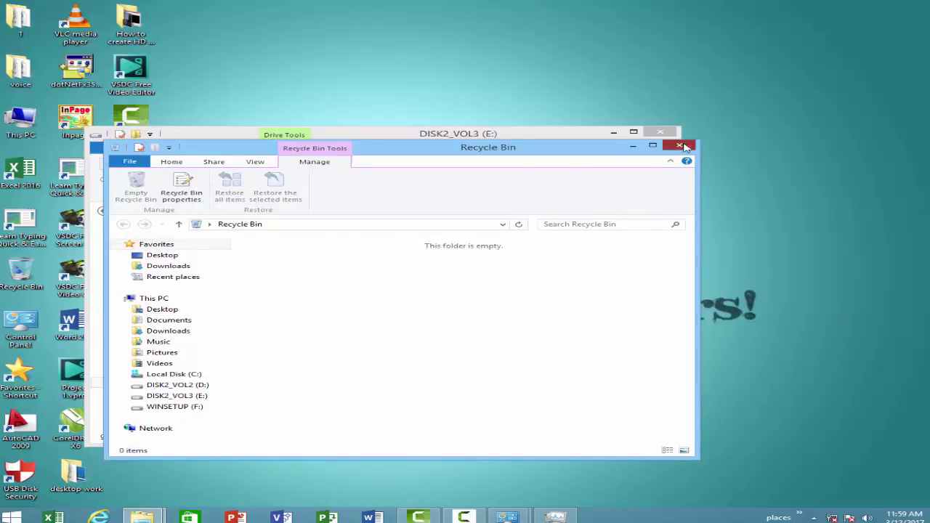
{"action": "left_click", "coordinate": [679, 145]}
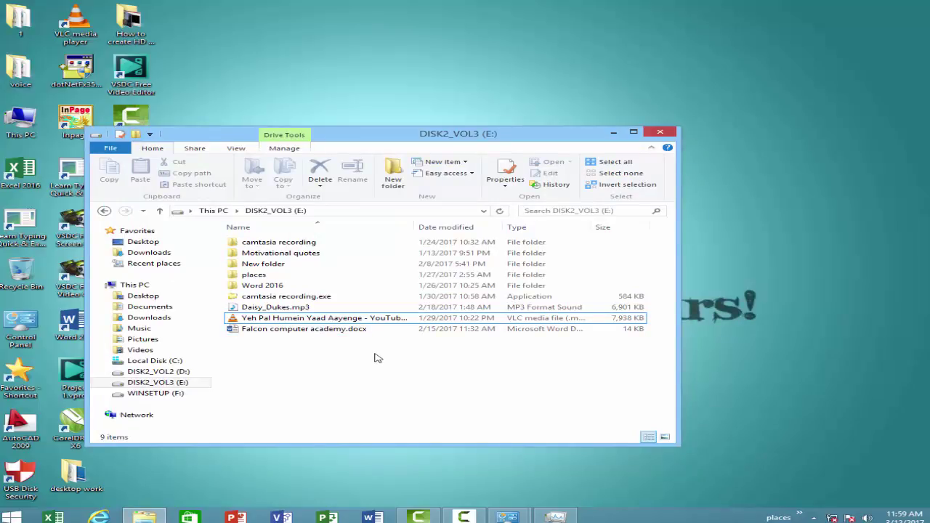
Step: Permanently delete Falcon computer academy.docx from drive E:, bypassing the Recycle Bin
{"action": "left_click", "coordinate": [284, 329]}
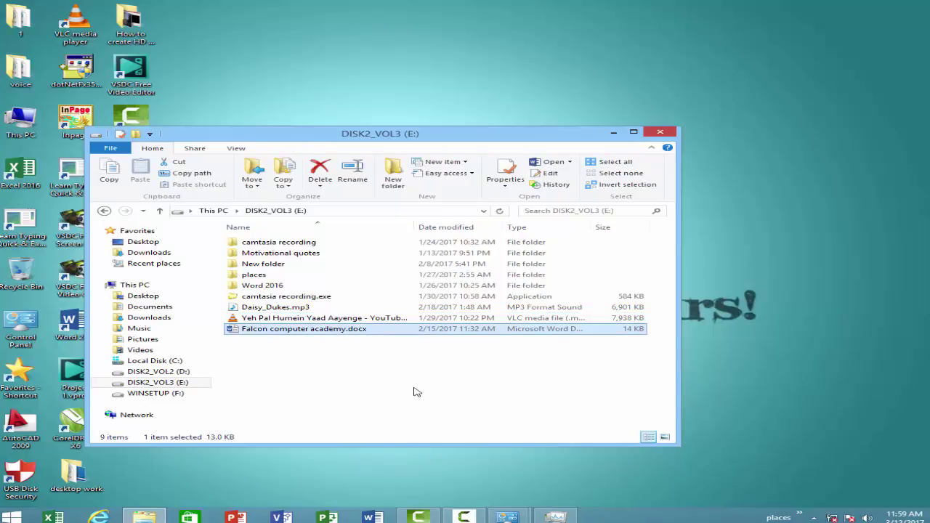
{"action": "key", "text": "shift+Delete"}
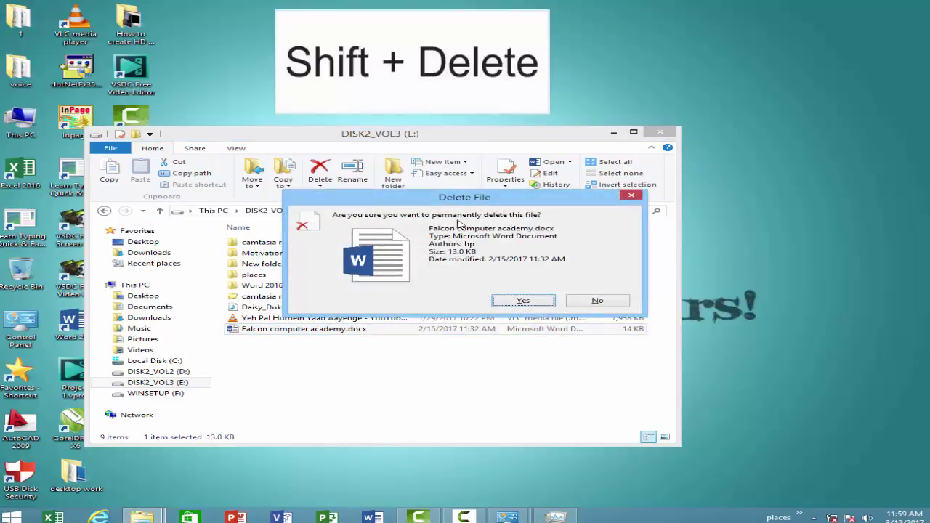
{"action": "left_click", "coordinate": [524, 301]}
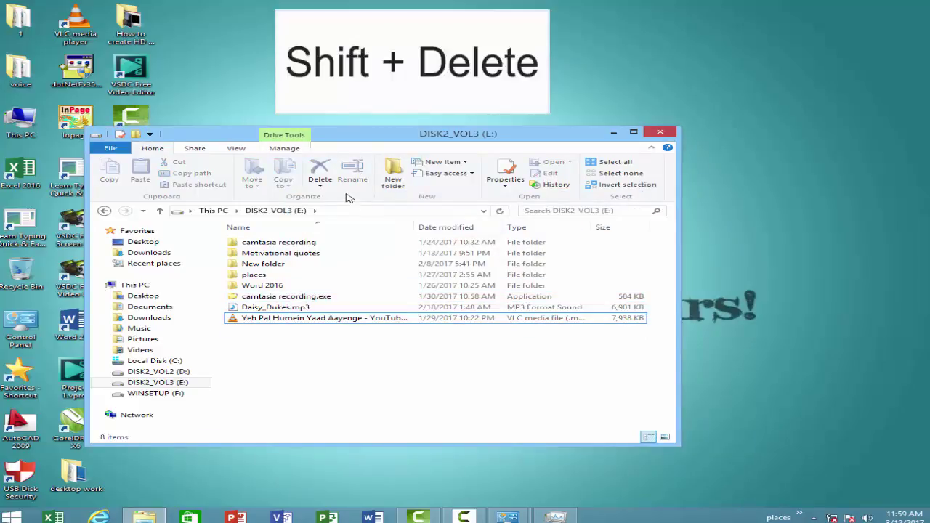
Step: Check the Recycle Bin for the deleted document, close it, and minimize the DISK2_VOL3 (E:) window
{"action": "double_click", "coordinate": [14, 283]}
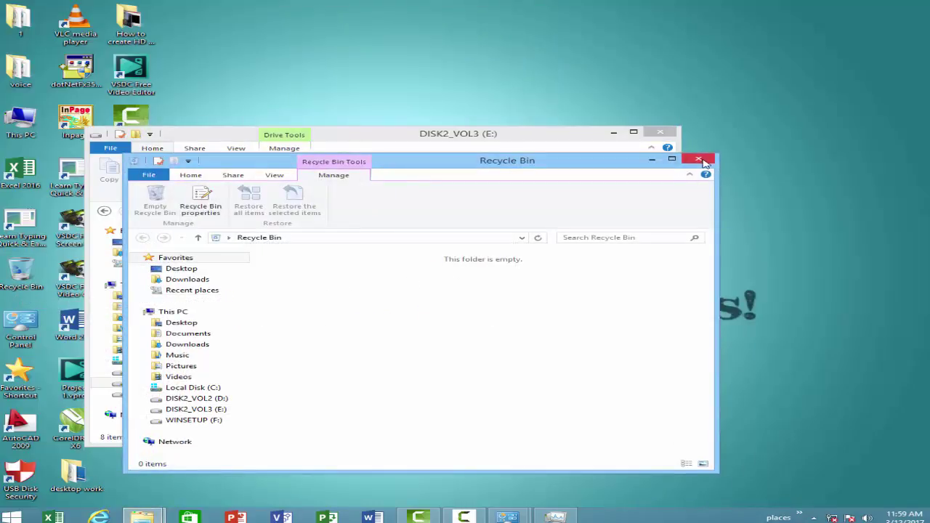
{"action": "left_click", "coordinate": [700, 159]}
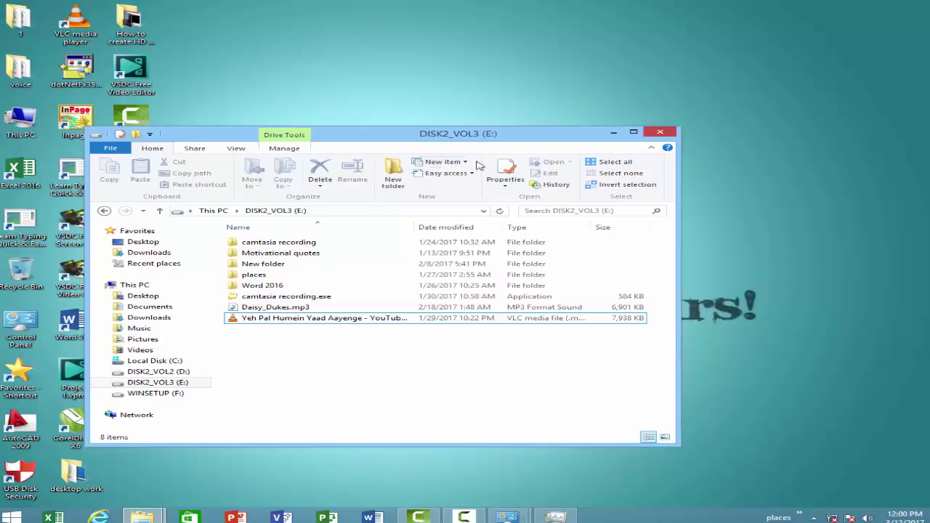
{"action": "left_click", "coordinate": [614, 135]}
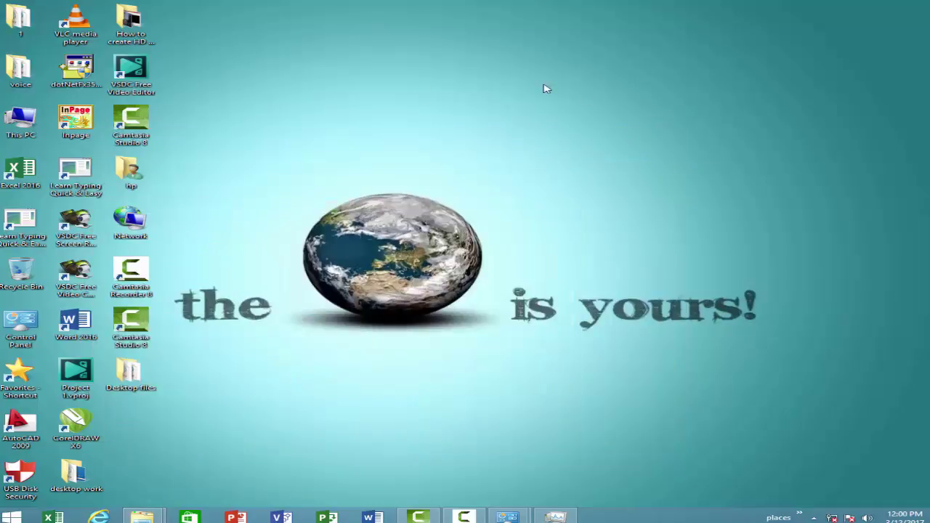
Step: Rename the voice folder on the desktop to "free sound"
{"action": "left_click", "coordinate": [38, 85]}
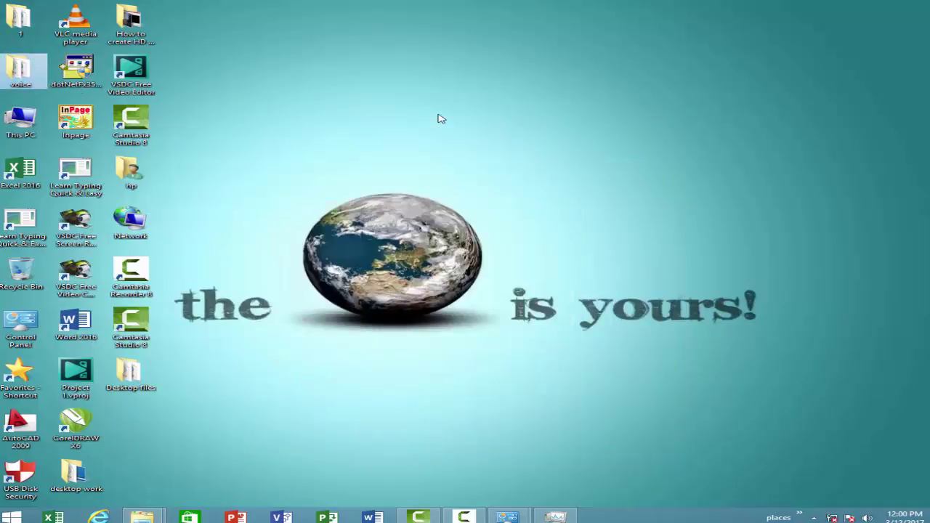
{"action": "key", "text": "F2"}
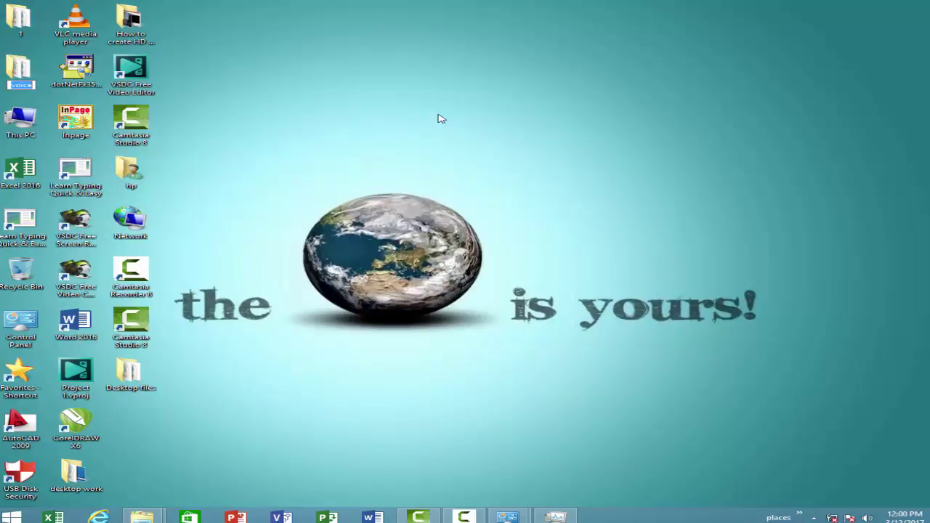
{"action": "type", "text": "free sound"}
{"action": "key", "text": "Return"}
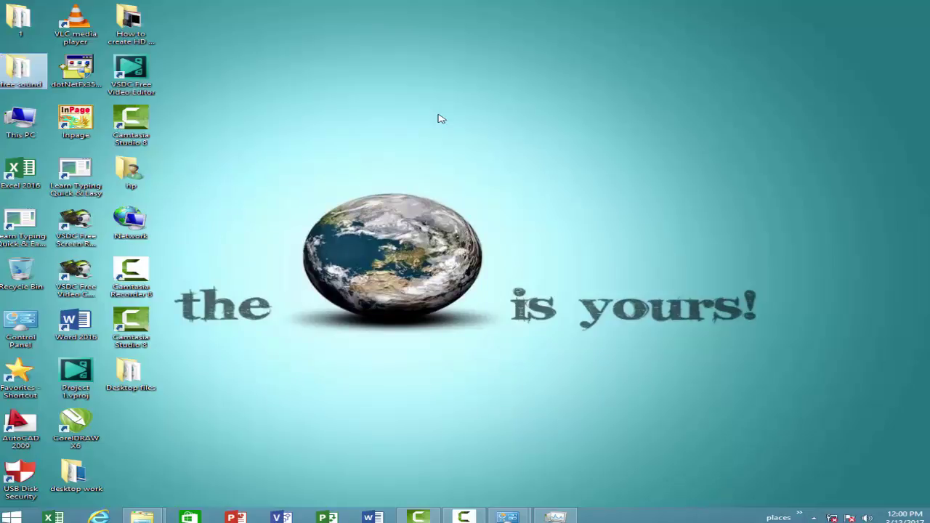
Step: Deselect the renamed folder and enlarge the desktop icons
{"action": "left_click", "coordinate": [416, 172]}
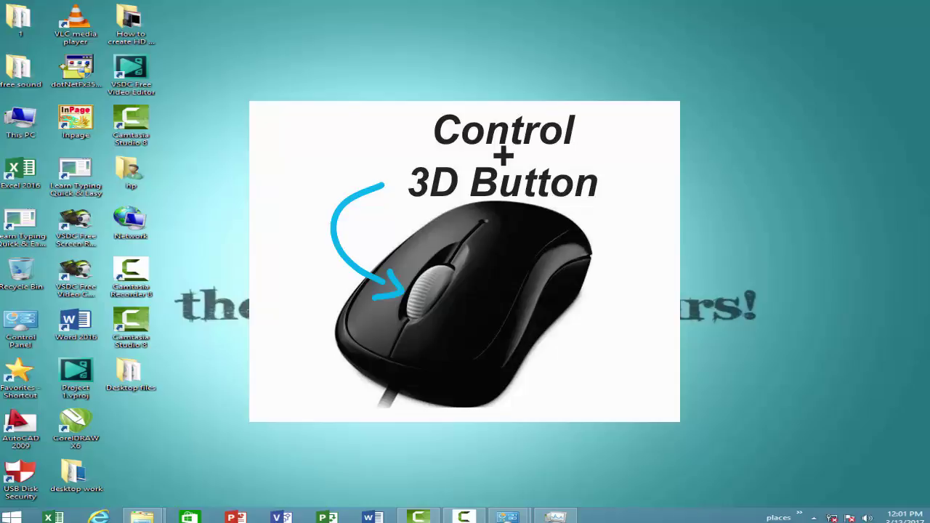
{"action": "scroll", "coordinate": [21, 73], "scroll_direction": "up", "scroll_amount": 5}
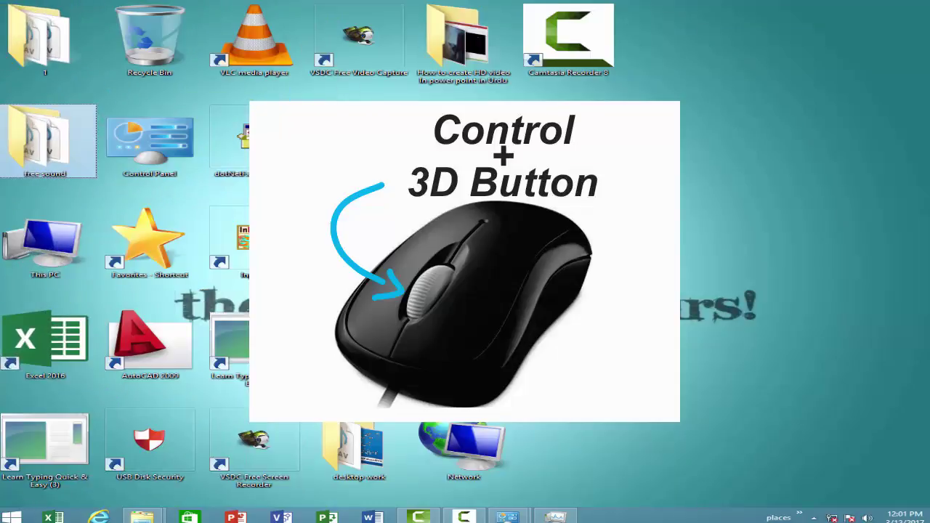
Step: Enlarge the desktop icons further, shrink them to a very small size, and readjust them to a slightly larger small size
{"action": "scroll", "coordinate": [20, 73], "scroll_direction": "up", "scroll_amount": 1}
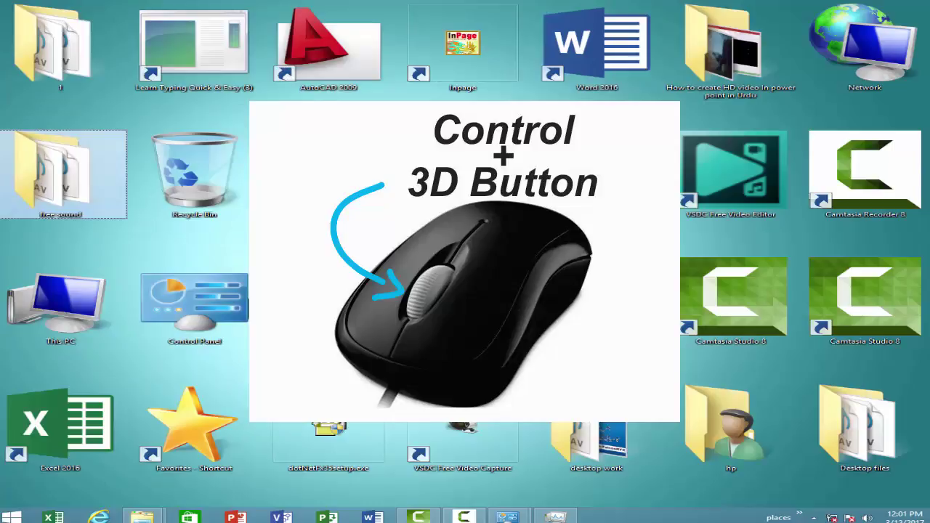
{"action": "scroll", "coordinate": [20, 72], "scroll_direction": "down", "scroll_amount": 4}
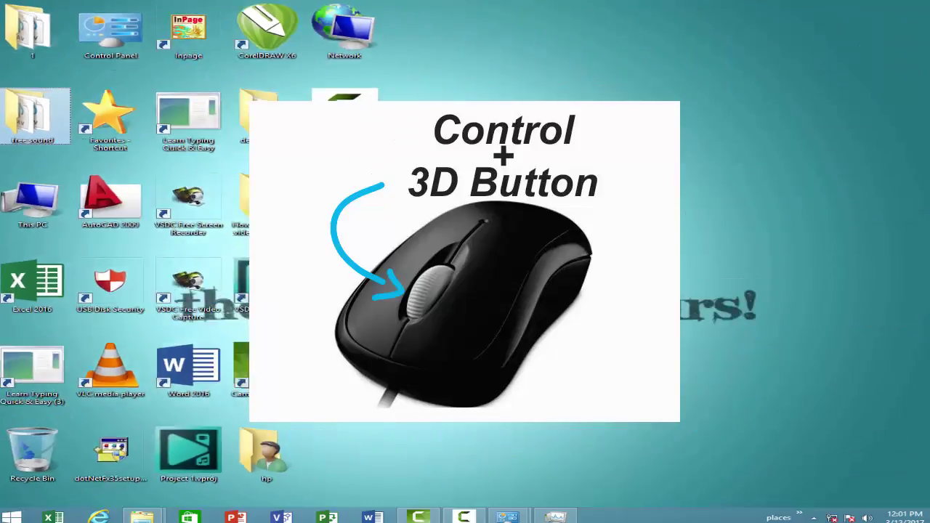
{"action": "scroll", "coordinate": [21, 73], "scroll_direction": "down", "scroll_amount": 1}
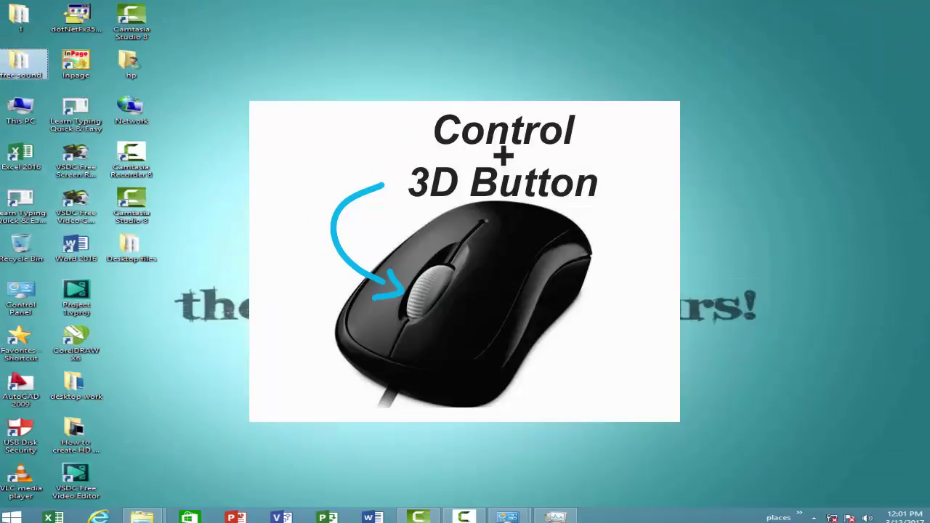
{"action": "scroll", "coordinate": [20, 73], "scroll_direction": "up", "scroll_amount": 1}
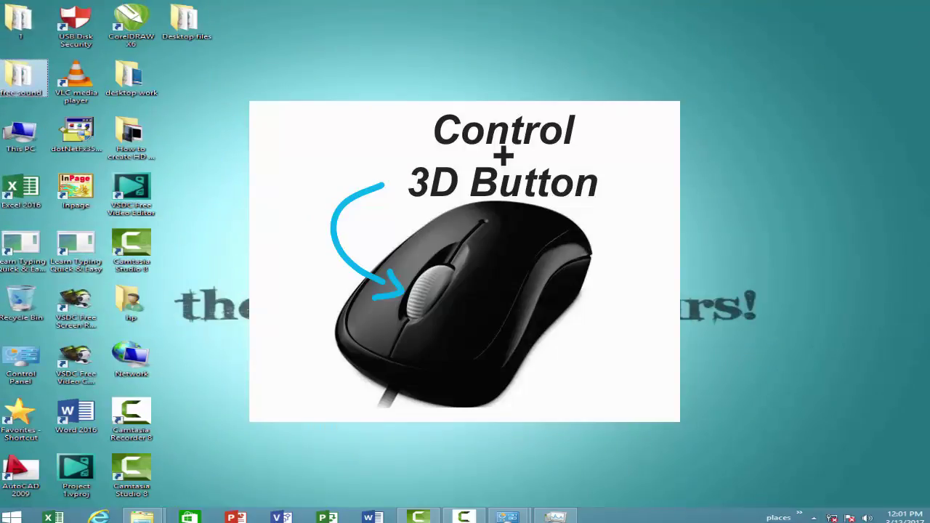
{"action": "scroll", "coordinate": [21, 72], "scroll_direction": "down", "scroll_amount": 1}
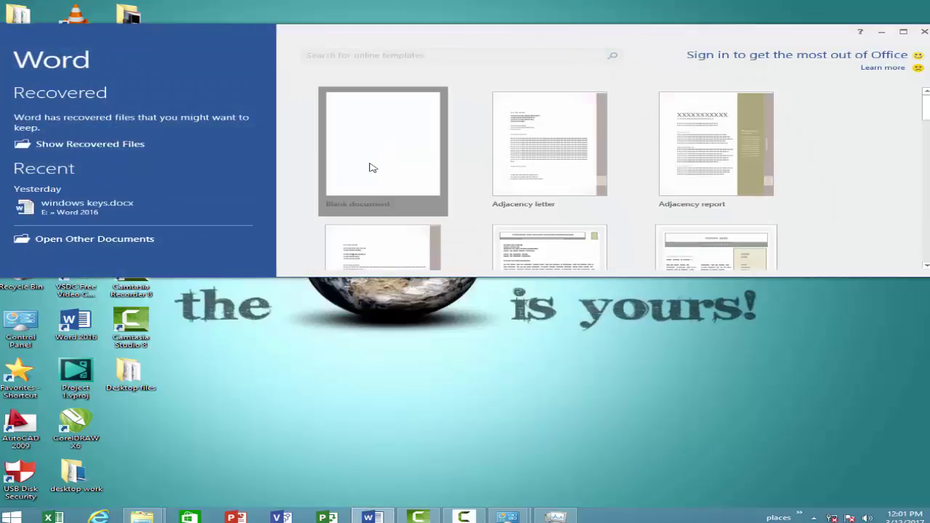
Step: Create a blank Word document in a maximized window and generate a sample paragraph with =rand(1,5)
{"action": "left_click", "coordinate": [369, 168]}
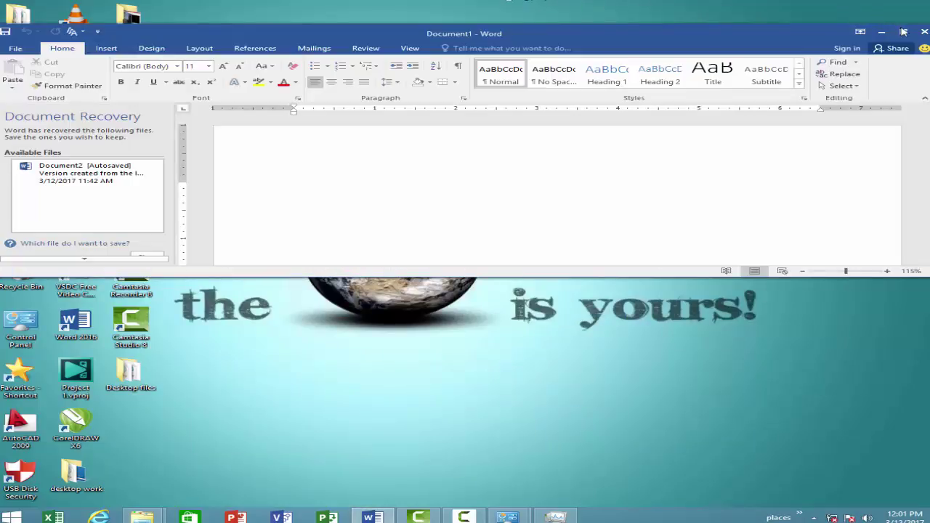
{"action": "left_click", "coordinate": [903, 32]}
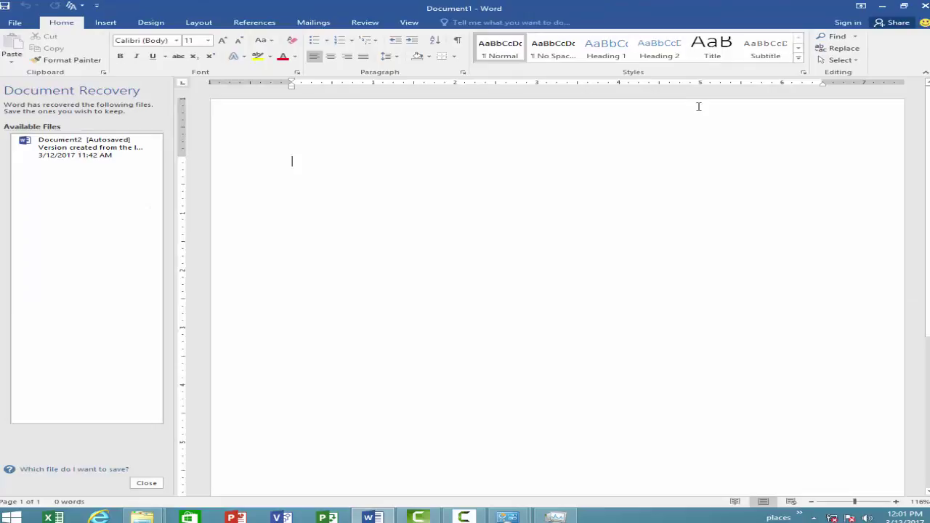
{"action": "type", "text": "=rand"}
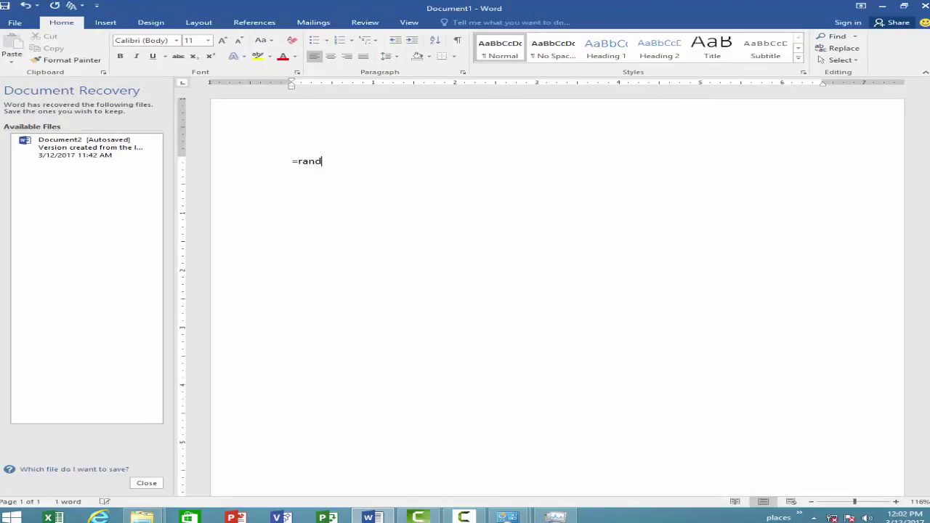
{"action": "type", "text": "(,"}
{"action": "key", "text": "BackSpace"}
{"action": "type", "text": "1"}
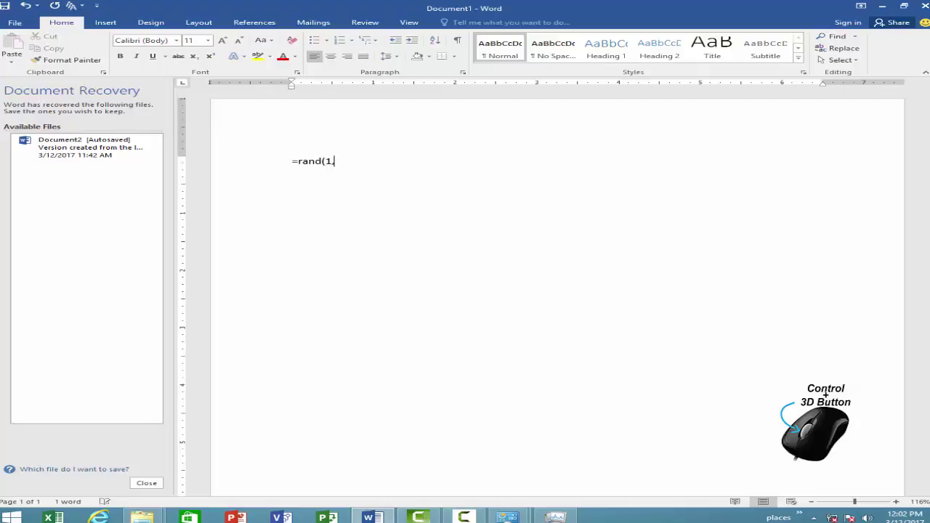
{"action": "type", "text": ",5)"}
{"action": "key", "text": "Return"}
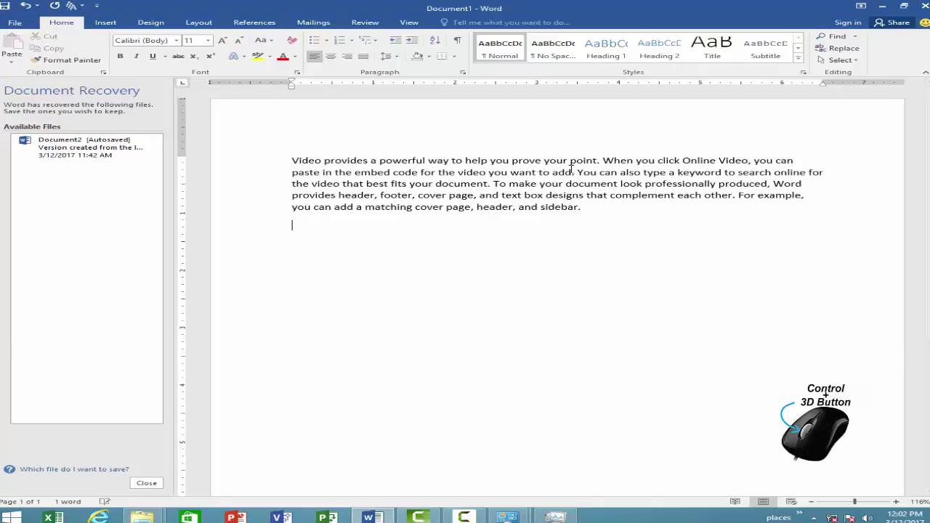
Step: Place the cursor at the end of the sample paragraph and zoom the document in and back out
{"action": "left_click", "coordinate": [594, 209]}
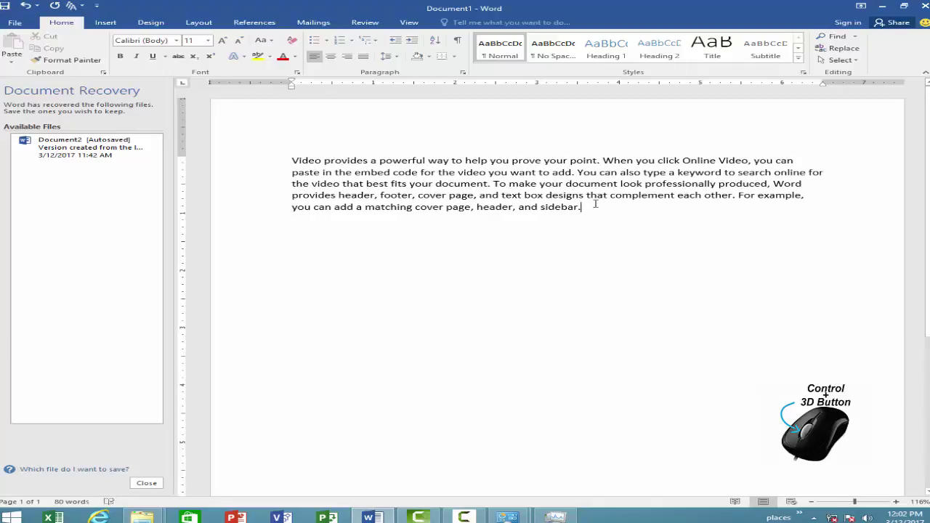
{"action": "scroll", "coordinate": [595, 209], "scroll_direction": "up", "scroll_amount": 4, "text": "ctrl"}
{"action": "scroll", "coordinate": [595, 203], "scroll_direction": "up", "scroll_amount": 17, "text": "ctrl"}
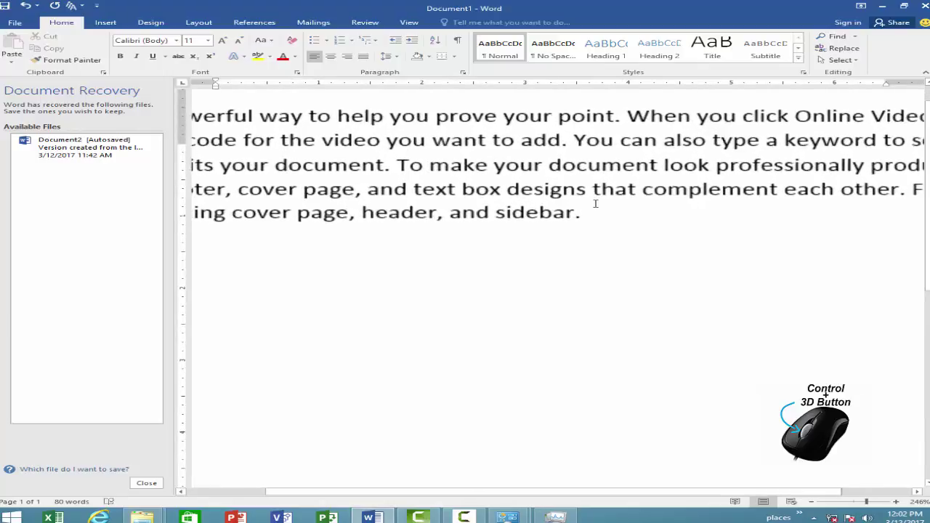
{"action": "scroll", "coordinate": [595, 203], "scroll_direction": "down", "scroll_amount": 11, "text": "ctrl"}
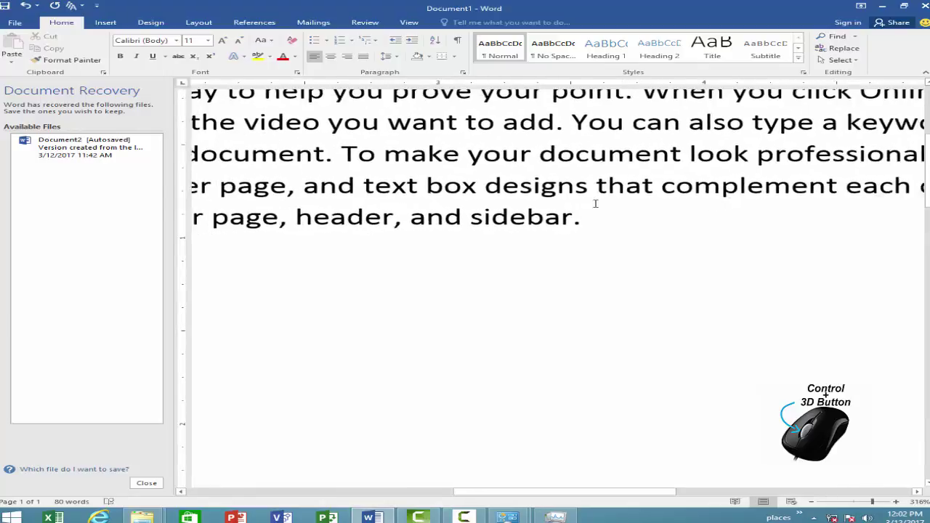
{"action": "scroll", "coordinate": [595, 204], "scroll_direction": "down", "scroll_amount": 9, "text": "ctrl"}
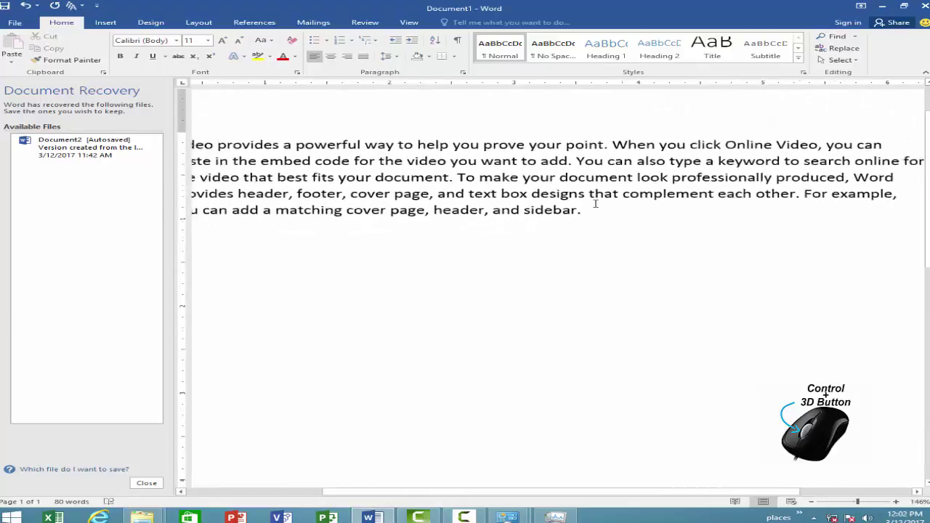